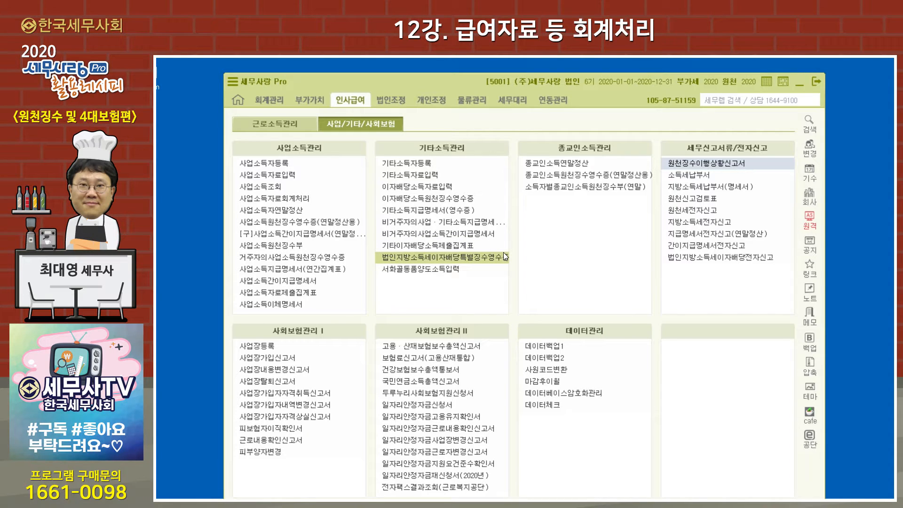
Open the payroll accounting screen (급여자료회계처리) under 근로소득관리 and select the 2020-01 payroll row
click(268, 126)
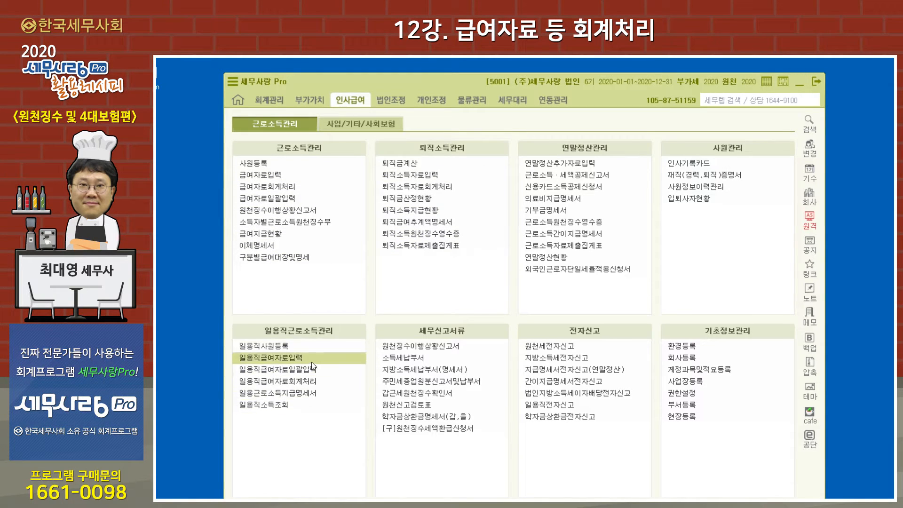
click(374, 126)
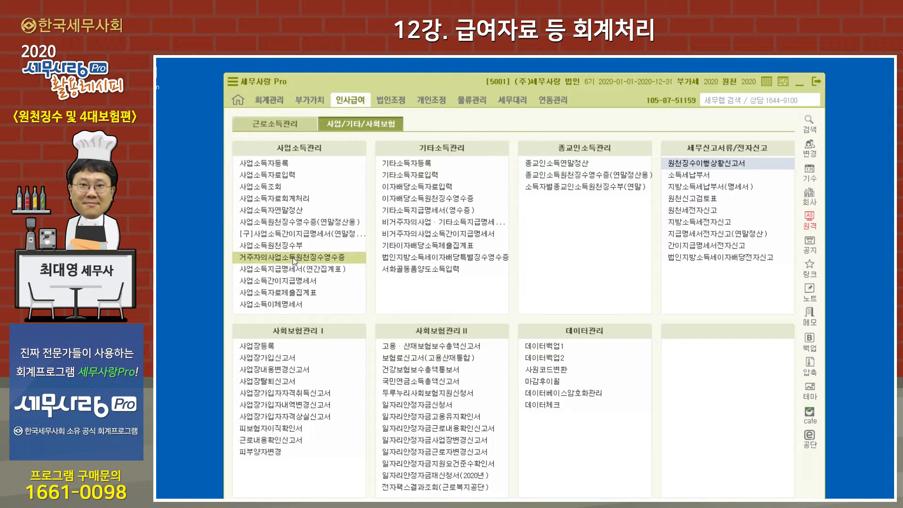
click(280, 125)
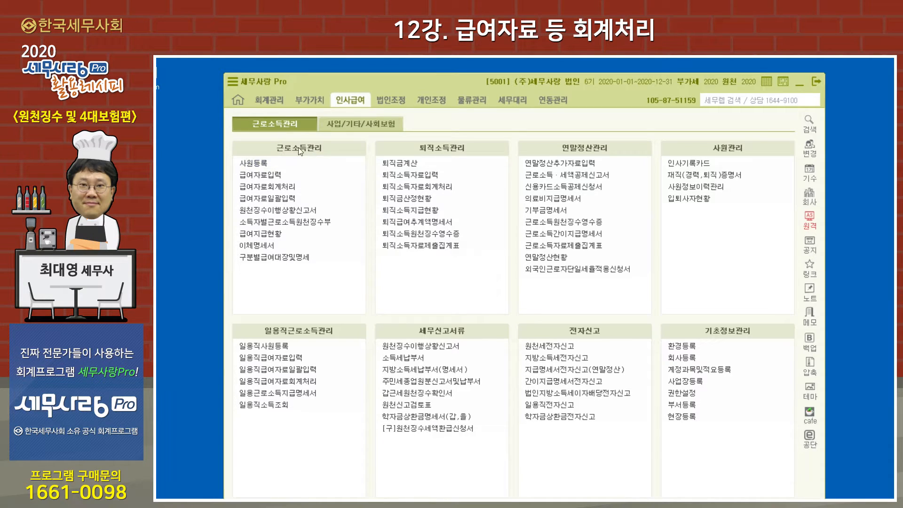
click(278, 186)
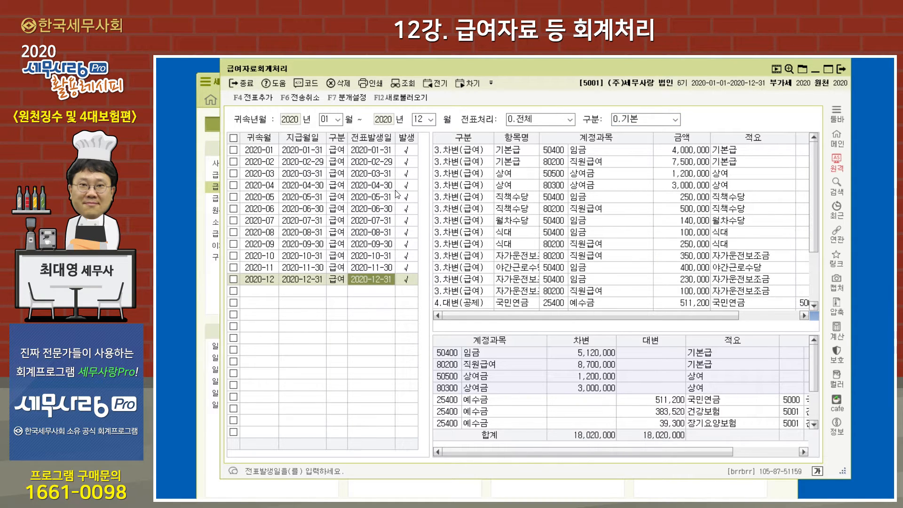
click(263, 150)
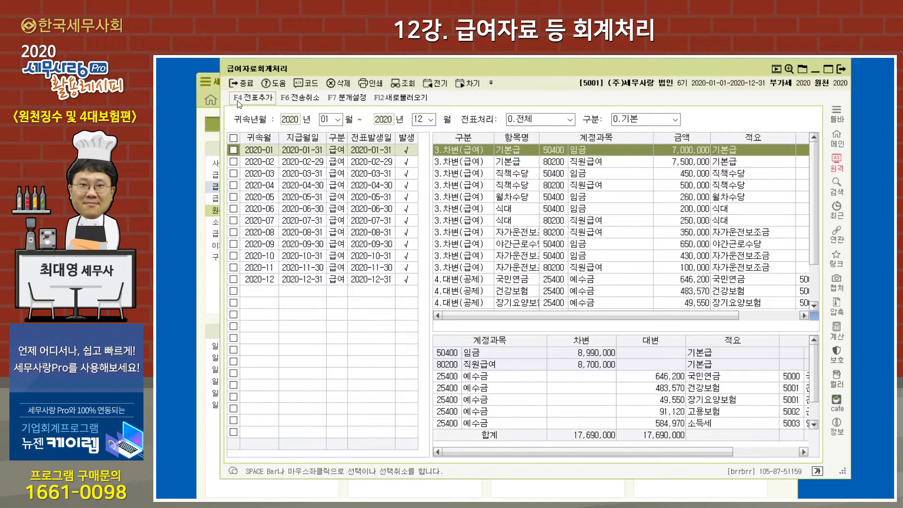
Open the journal entry settings (분개설정) and examine the basic and deduction item settings alongside the January entries
click(233, 138)
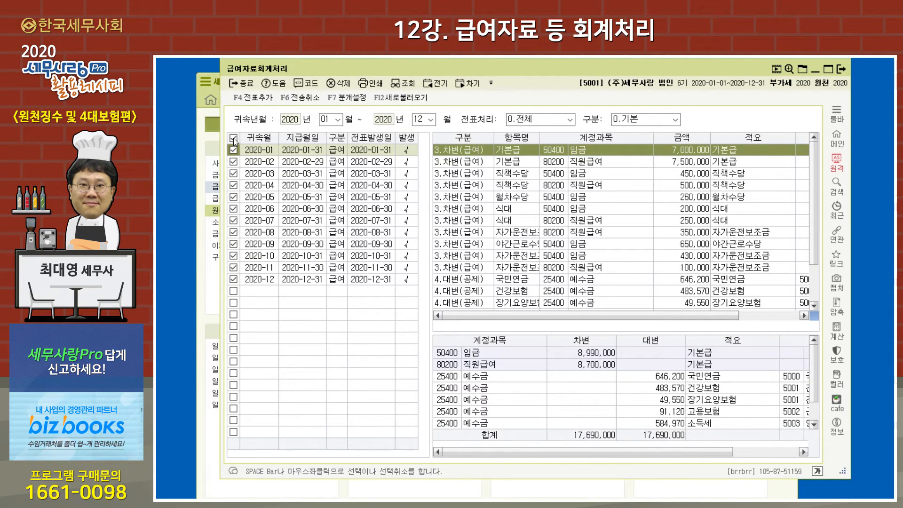
click(234, 138)
click(353, 100)
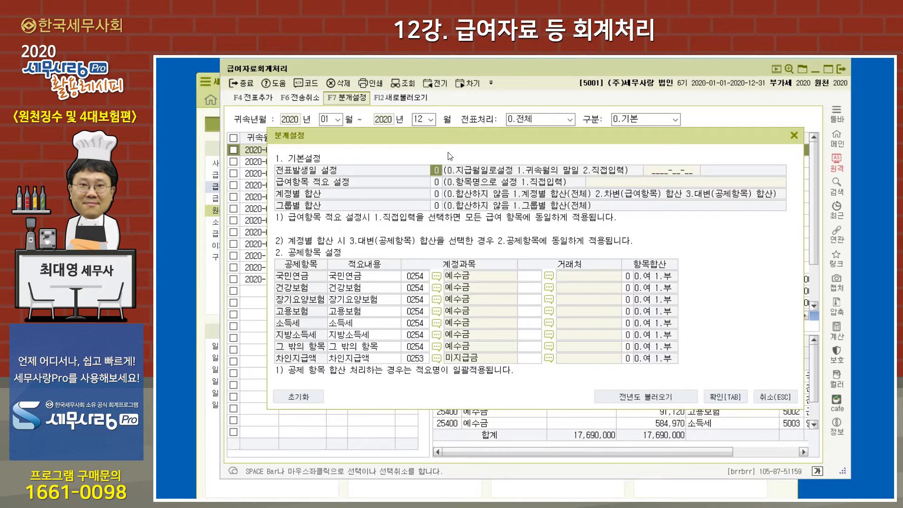
drag(454, 142, 476, 293)
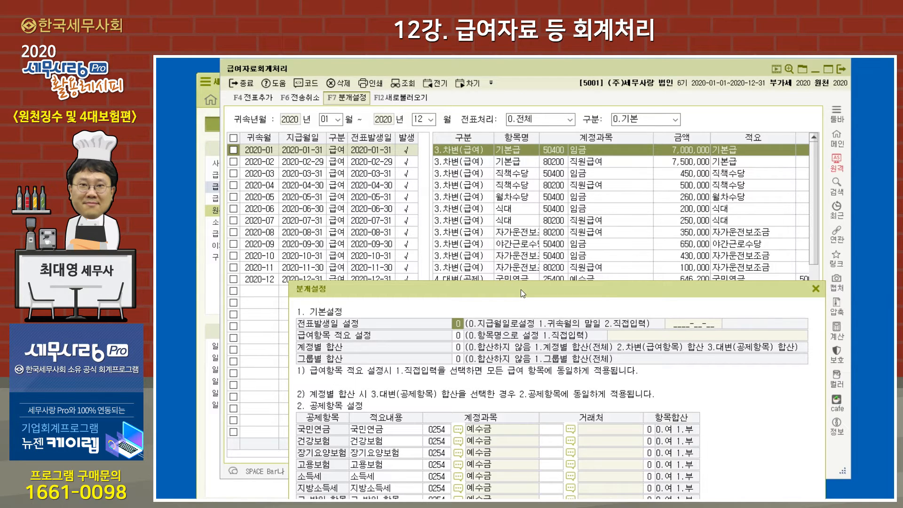
drag(521, 289, 496, 165)
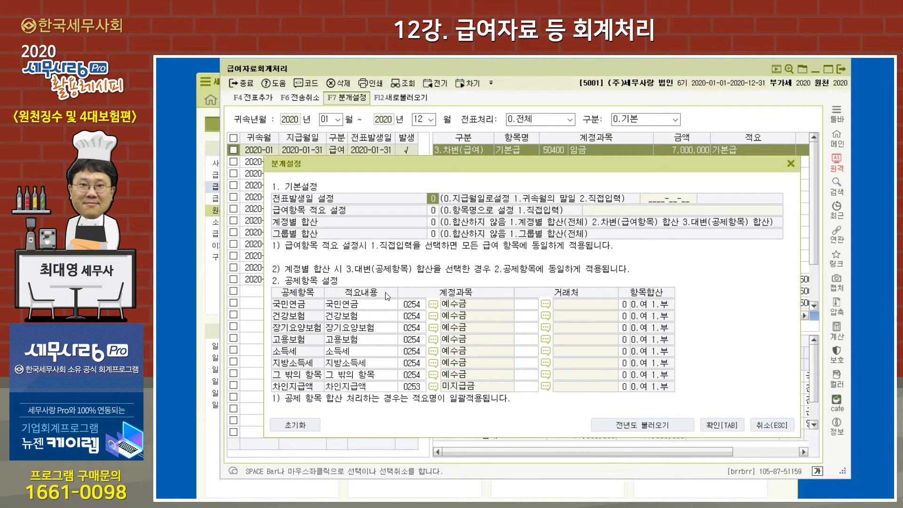
Examine the vendor (거래처) code fields of the deduction items, from 국민연금 to 그 밖의 항목, and close the settings
click(530, 307)
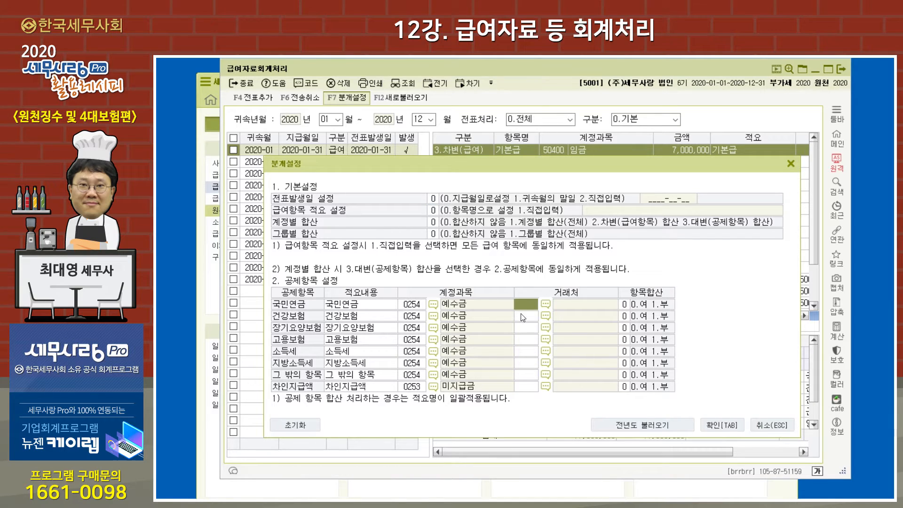
click(520, 330)
click(521, 340)
click(522, 352)
click(523, 363)
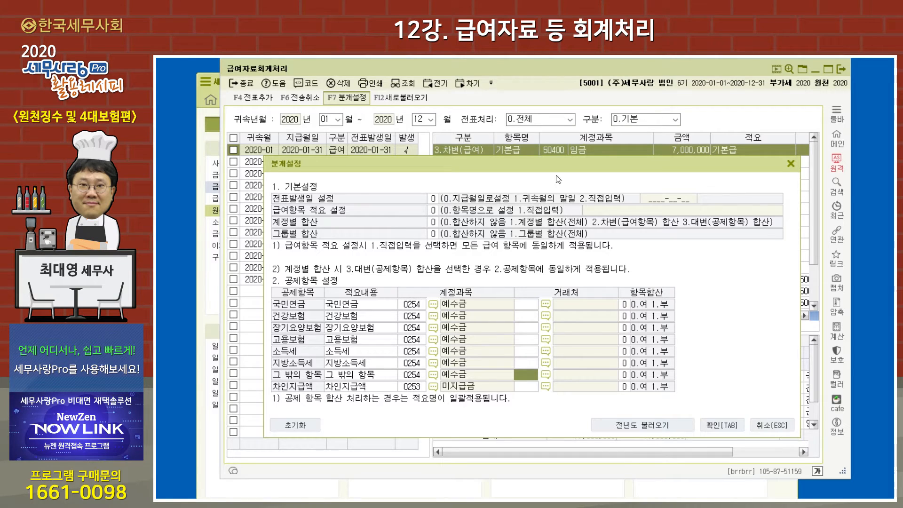
click(791, 164)
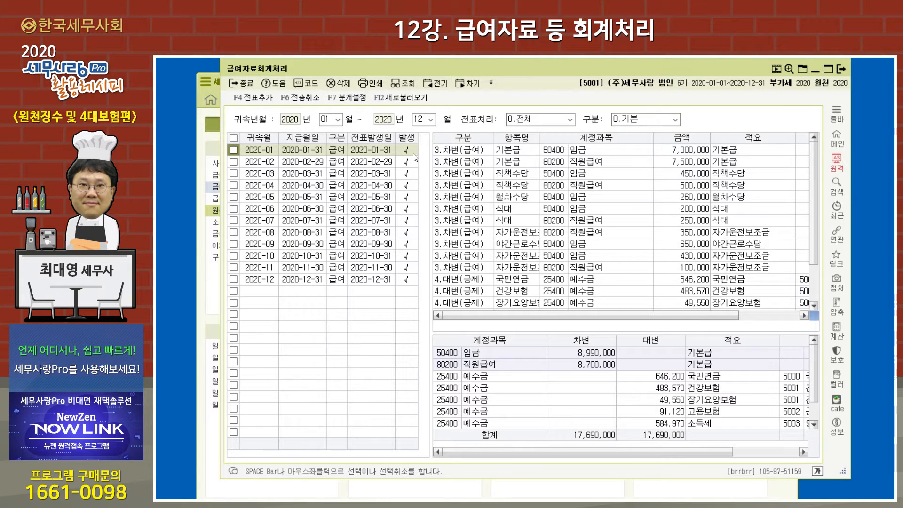
Examine the vendors assigned to the January withholding entries (예수금), such as 국민연금 and 건강보험, in both entry lists
drag(628, 314, 689, 314)
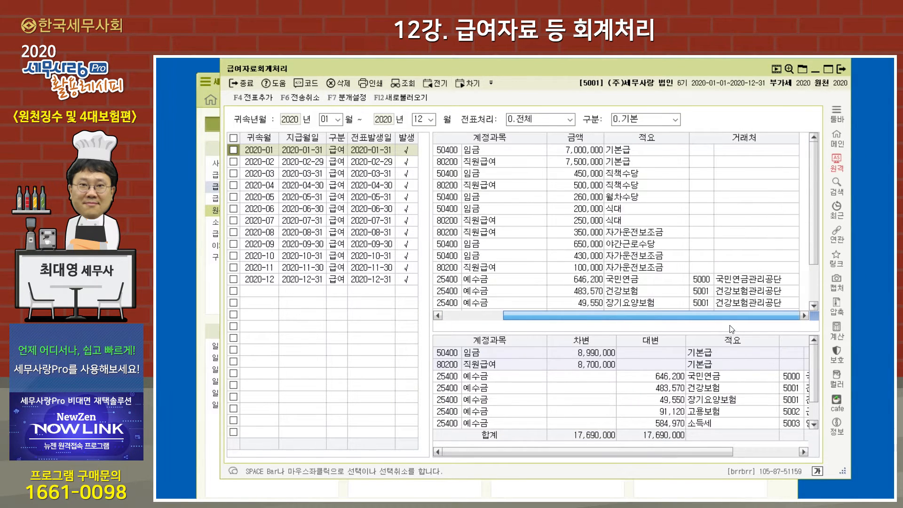
scroll(739, 289, down, 2)
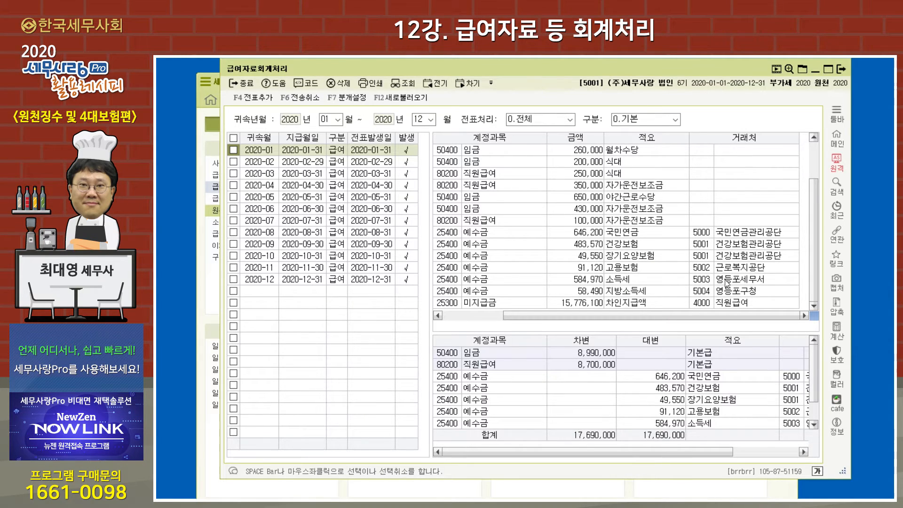
click(702, 230)
click(703, 241)
click(703, 231)
click(794, 380)
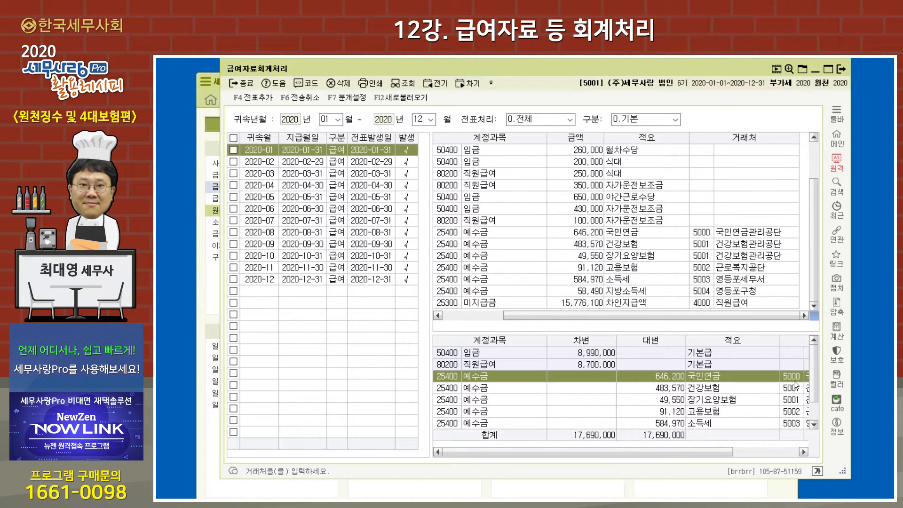
click(702, 257)
click(701, 235)
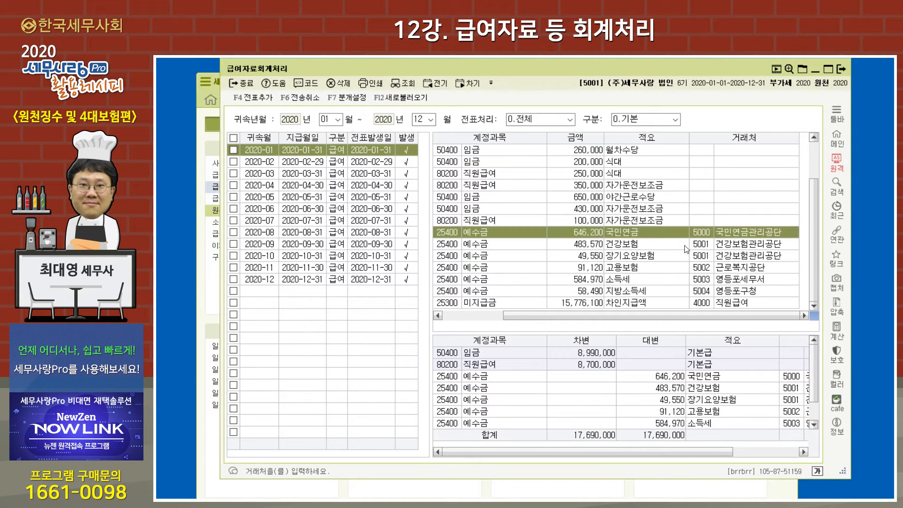
Reopen the journal entry settings and go through each deduction item's vendor code field, returning to the 국민연금 one
key(F7)
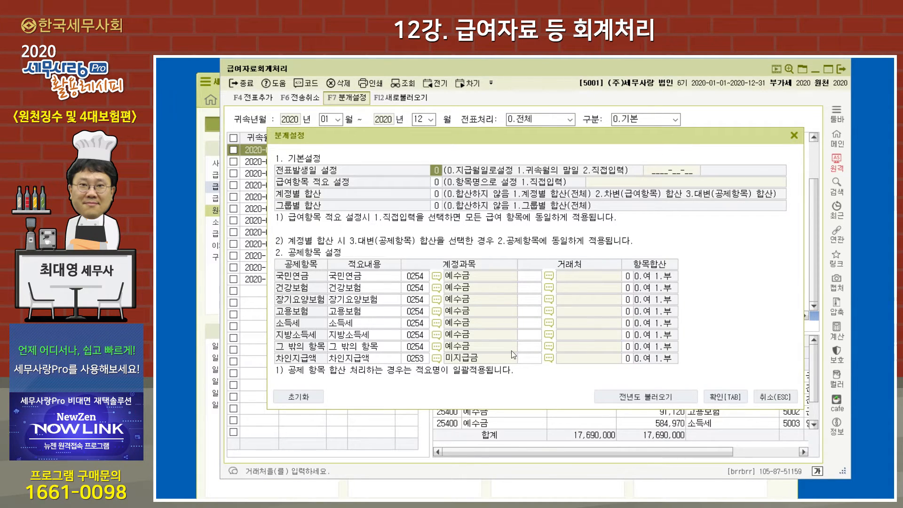
click(530, 277)
click(528, 289)
click(526, 302)
click(526, 313)
click(525, 324)
click(527, 335)
click(524, 347)
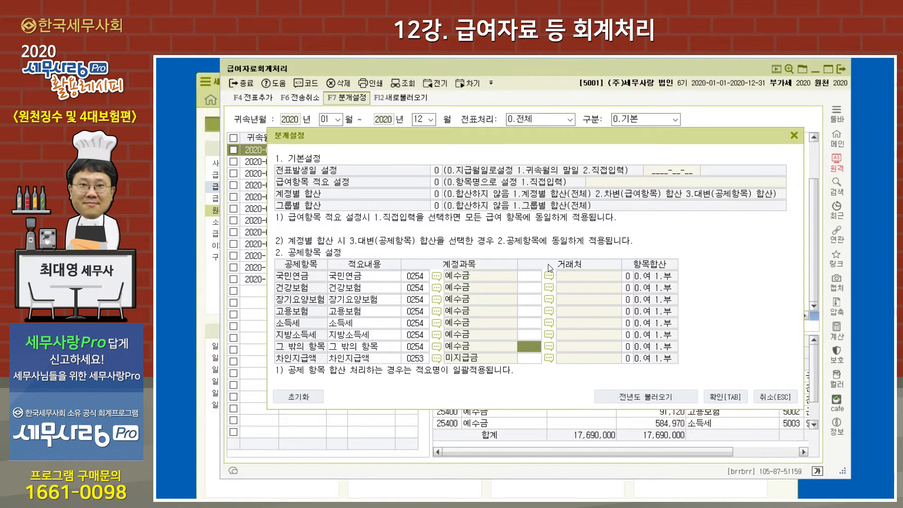
click(537, 273)
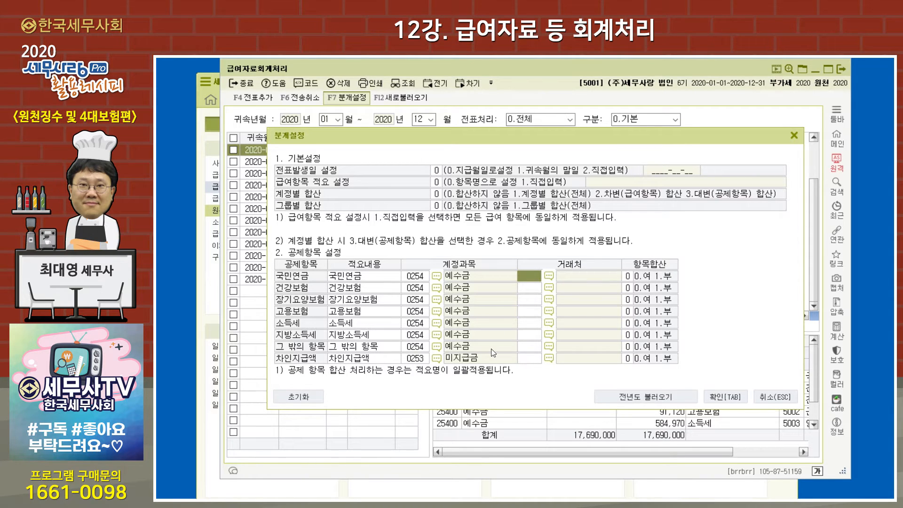
Load the previous year's journal entry settings (전년도 불러오기) and confirm applying the settings to the checked payroll data
drag(458, 145, 455, 324)
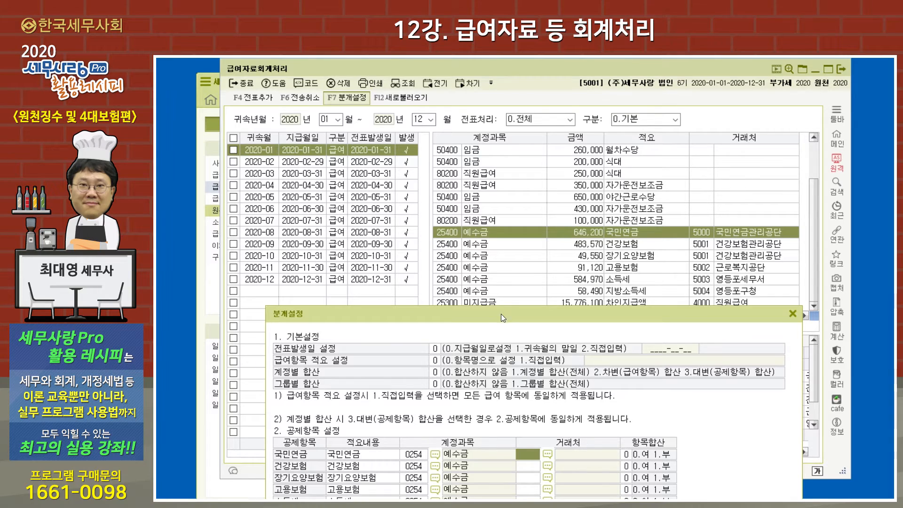
drag(502, 317, 504, 176)
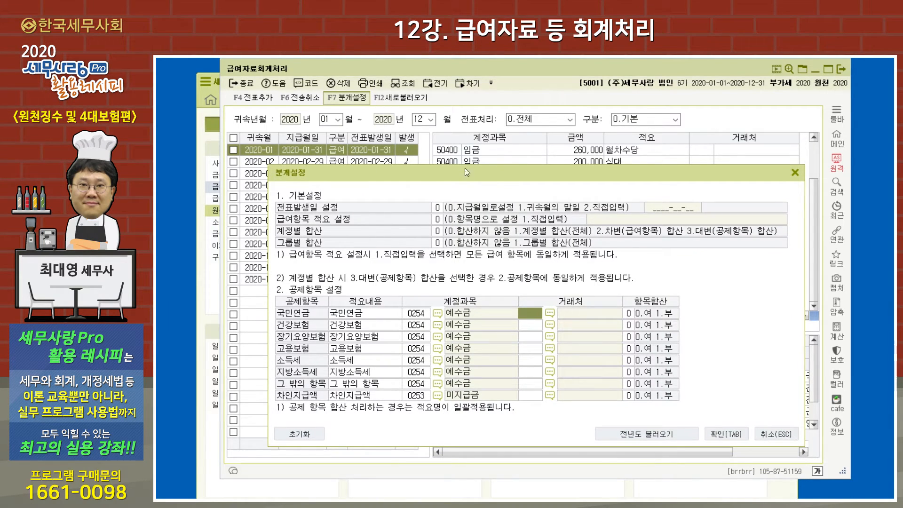
drag(504, 174, 510, 157)
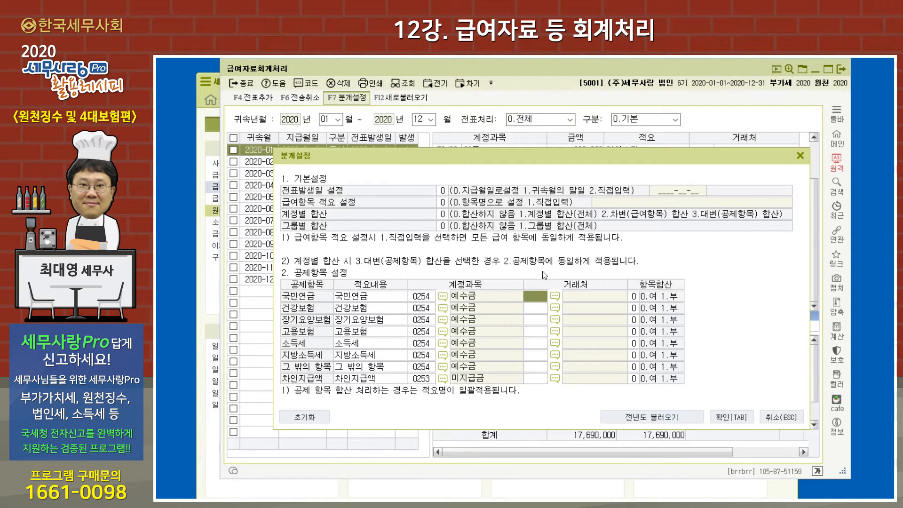
click(653, 416)
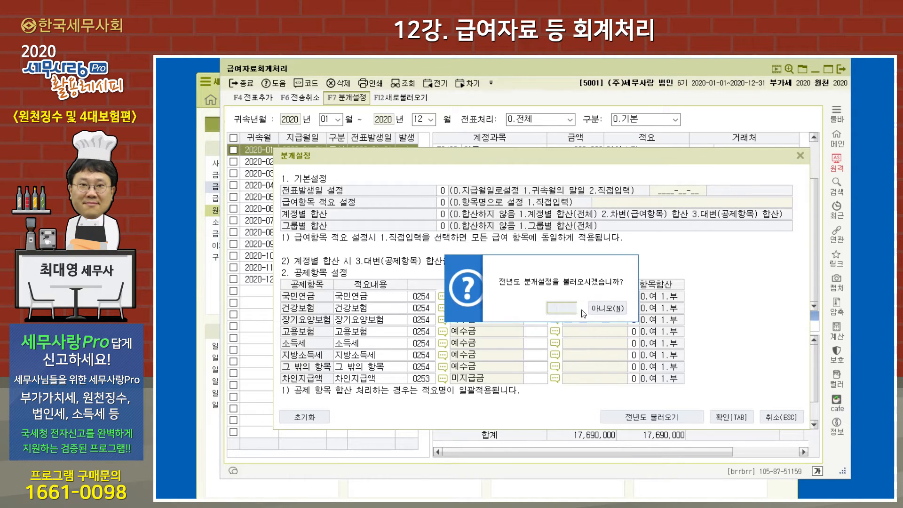
click(565, 308)
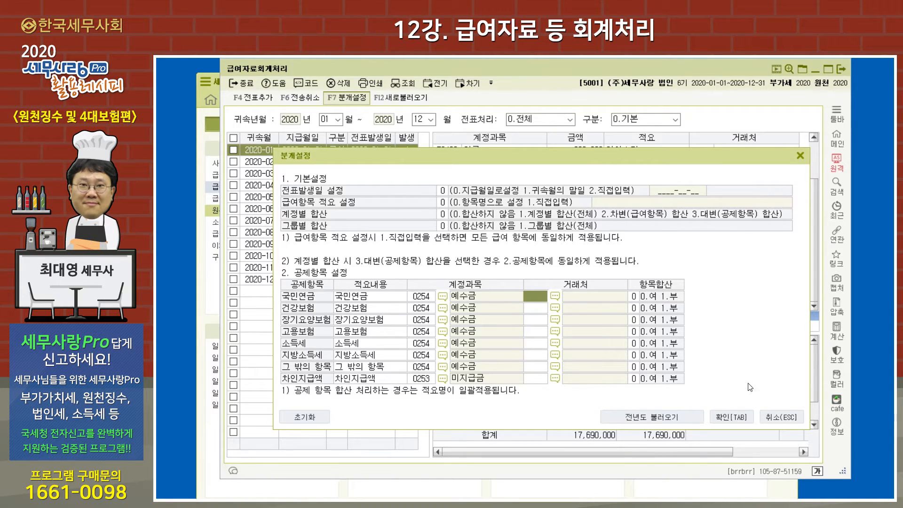
click(733, 417)
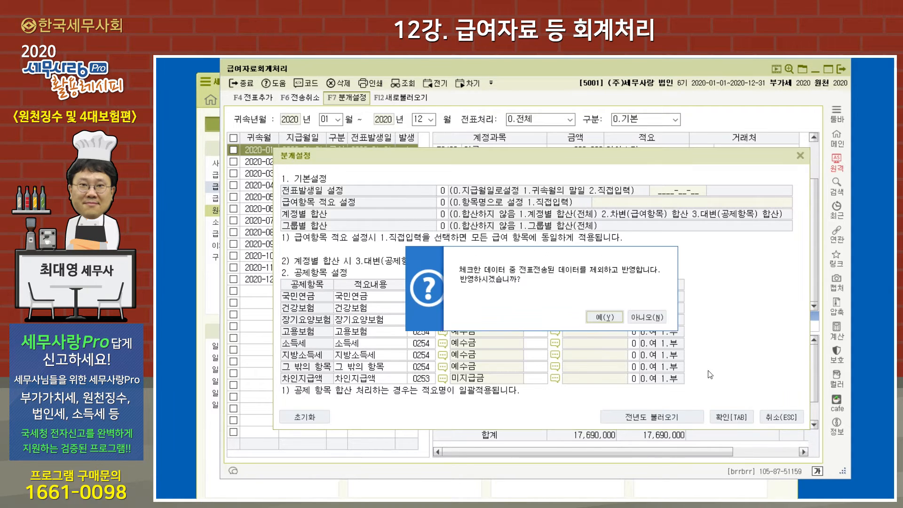
click(607, 318)
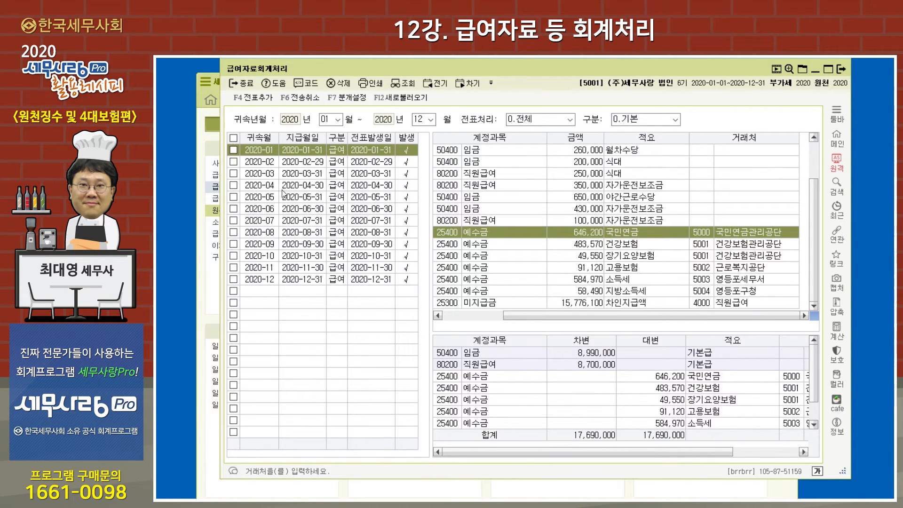
click(235, 141)
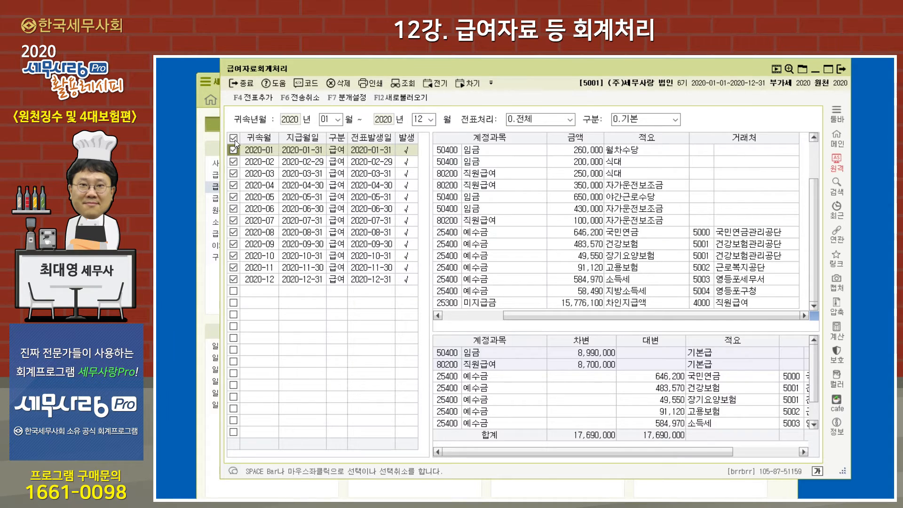
click(347, 97)
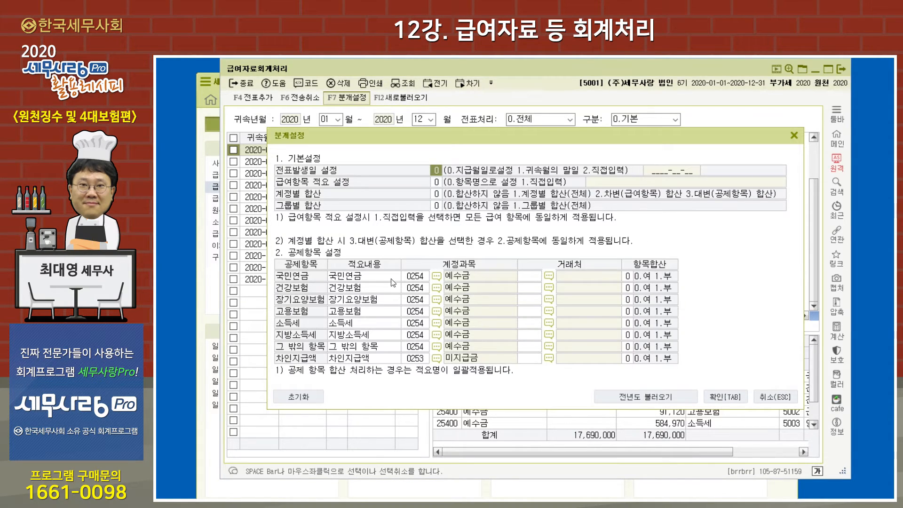
click(777, 396)
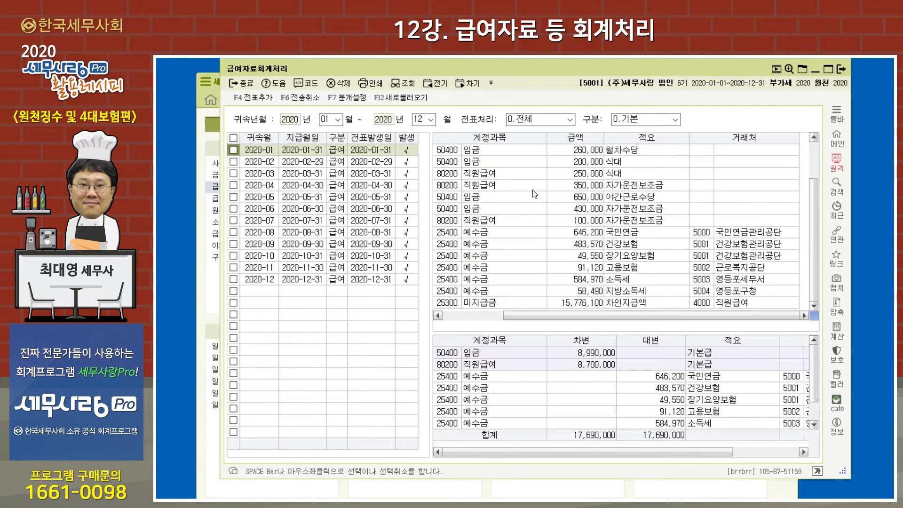
Mark all payroll months from 2020-01 to 2020-12 and view the journal entry settings for them
click(234, 138)
click(343, 99)
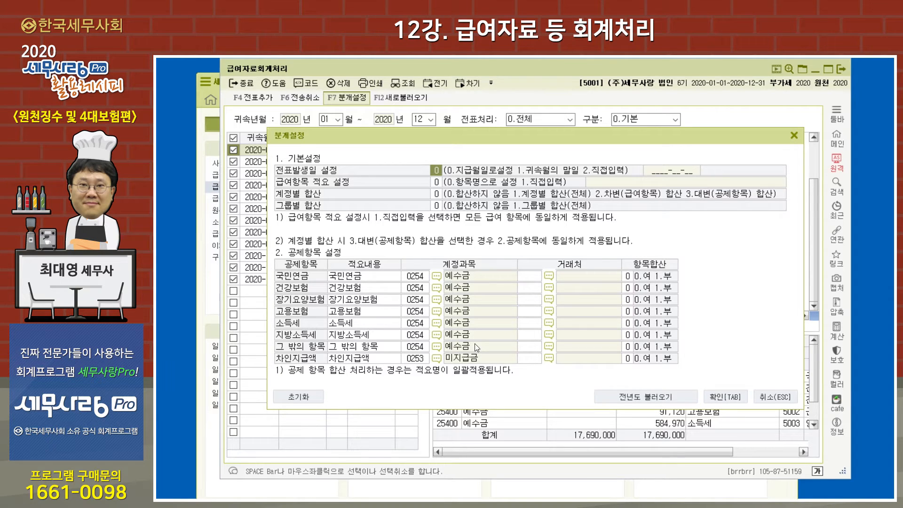
click(794, 136)
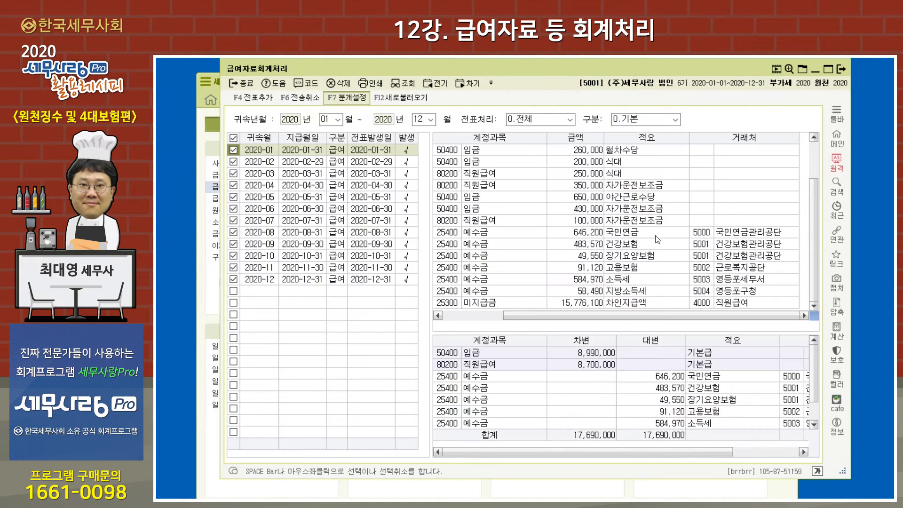
Examine the 임금 (50400) and 직원급여 (80200) account codes on the January base pay and 직책수당 entries
scroll(493, 153, up, 3)
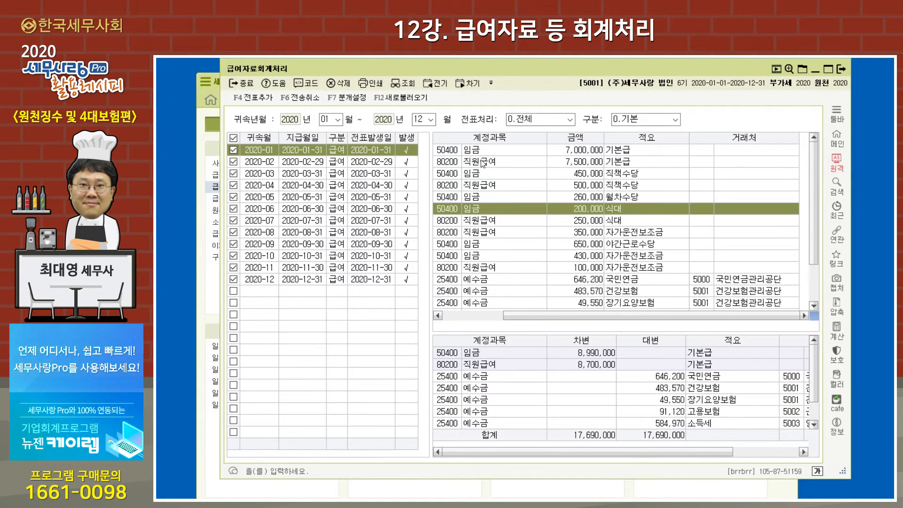
click(453, 157)
click(451, 151)
click(450, 161)
click(450, 171)
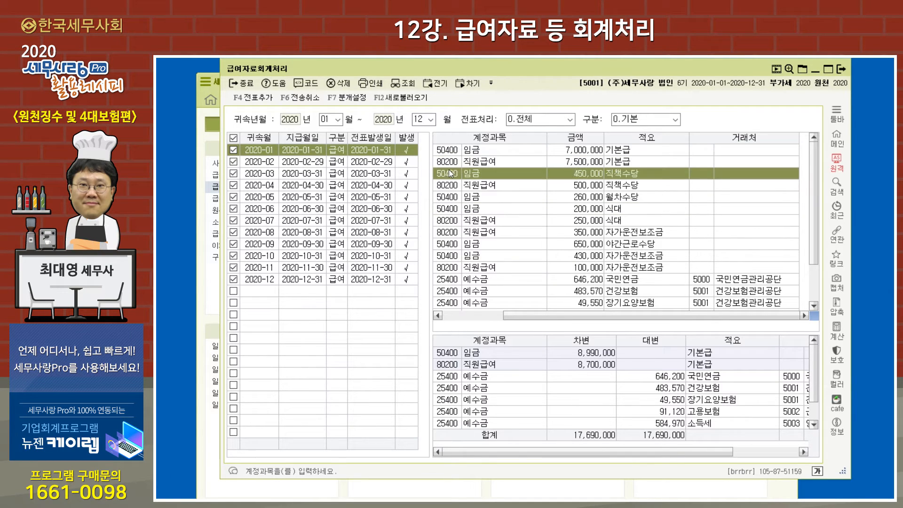
Look over the journal entry settings once more, close them and bring the 인사급여 main menu to the front
click(362, 101)
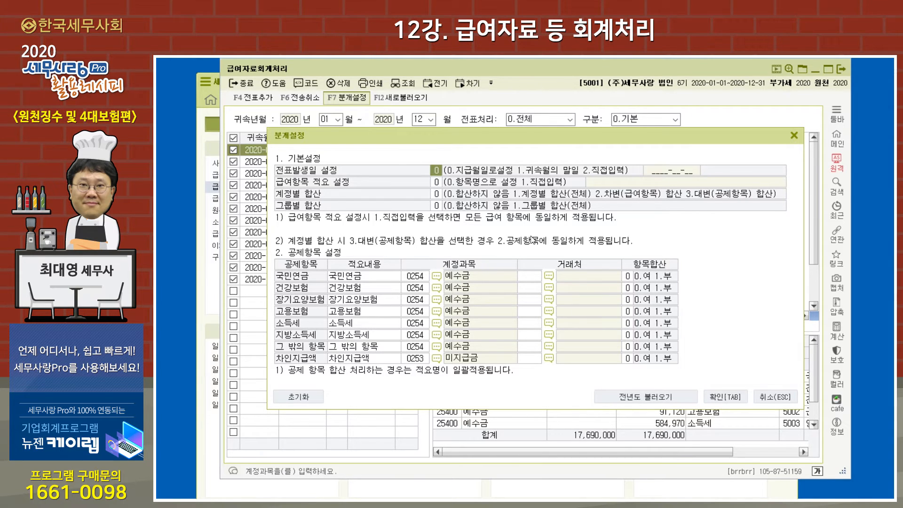
click(795, 136)
click(453, 491)
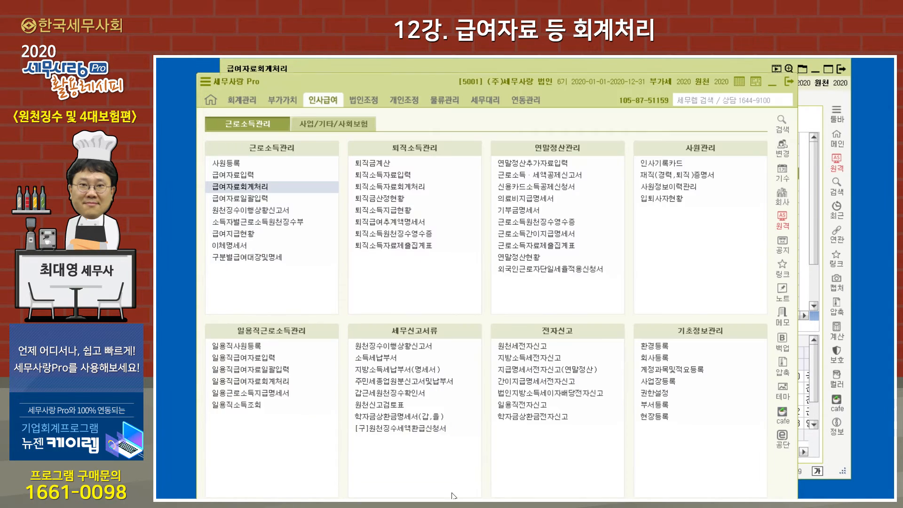
Open 일용직급여자료회계처리 and list the daily-worker payroll data for 귀속년월 2020-01 to 2020-12
click(271, 382)
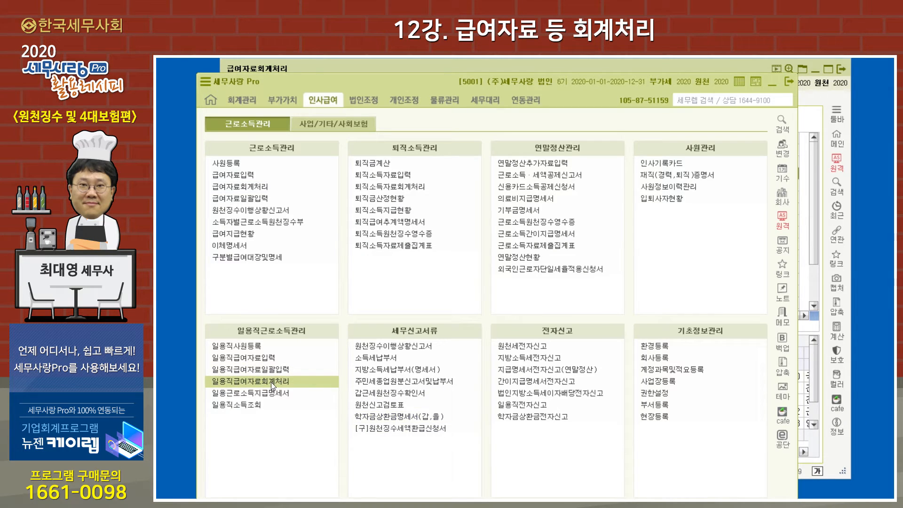
key(Return)
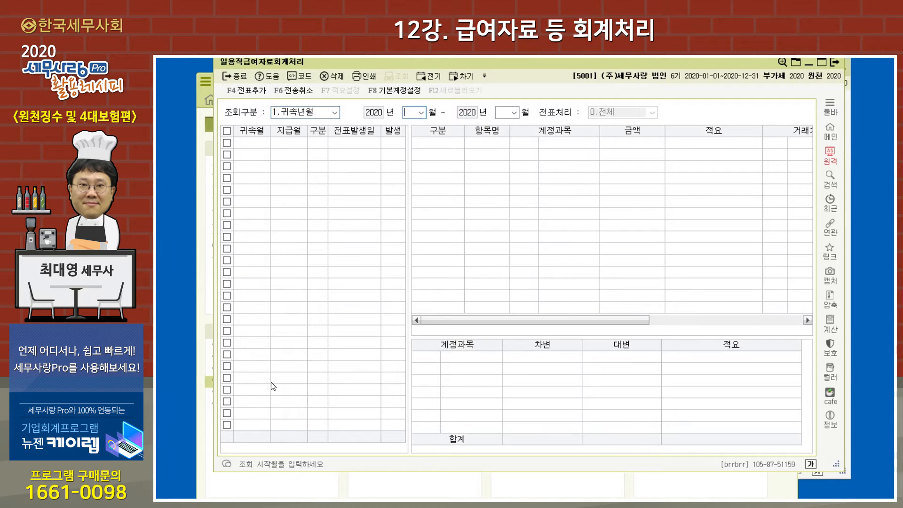
key(Return)
key(Return)
key(Return)
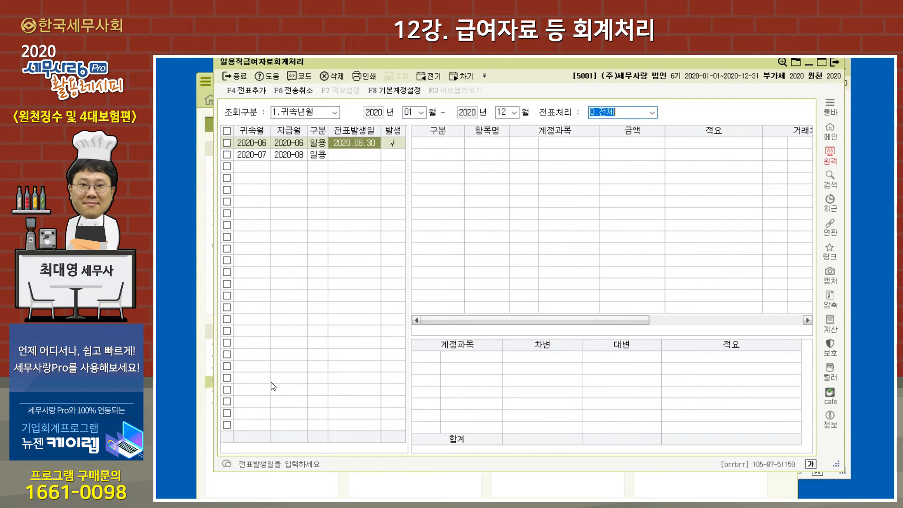
Review the 기본계정설정 for daily-worker payroll without changing it, and close the 일용직급여자료회계처리 screen
click(409, 90)
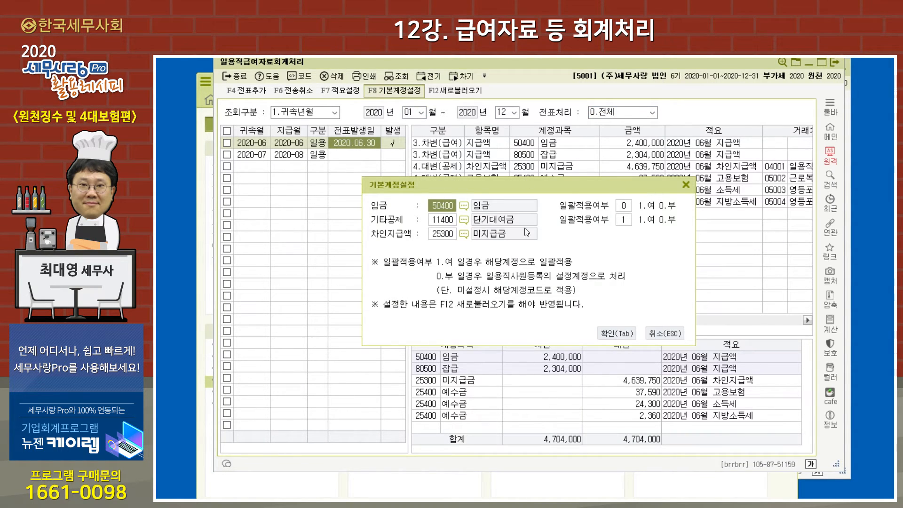
click(686, 185)
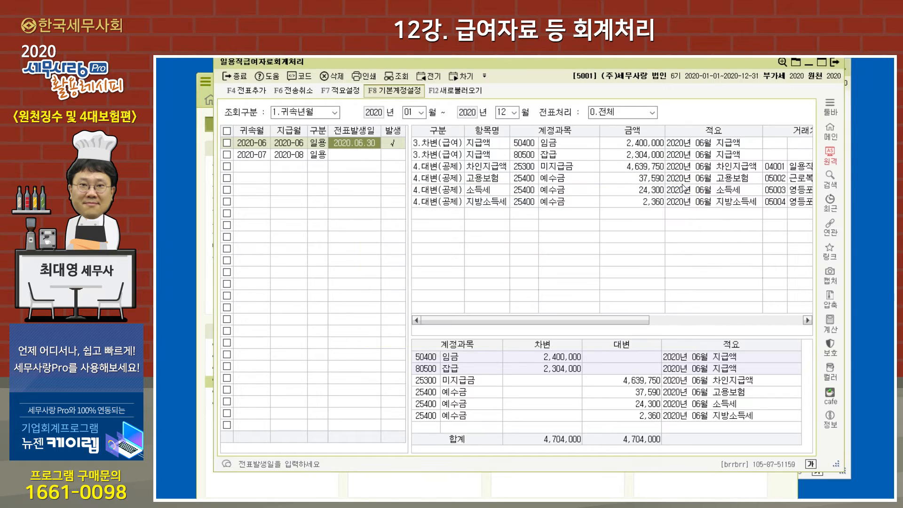
click(819, 63)
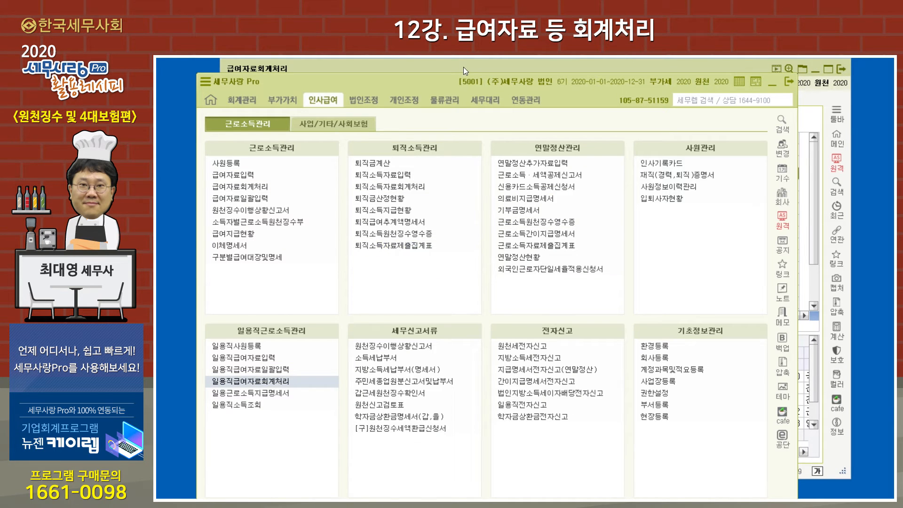
Return to the main menu from 급여자료회계처리 and open the 추가사항 details in 사원등록
click(462, 68)
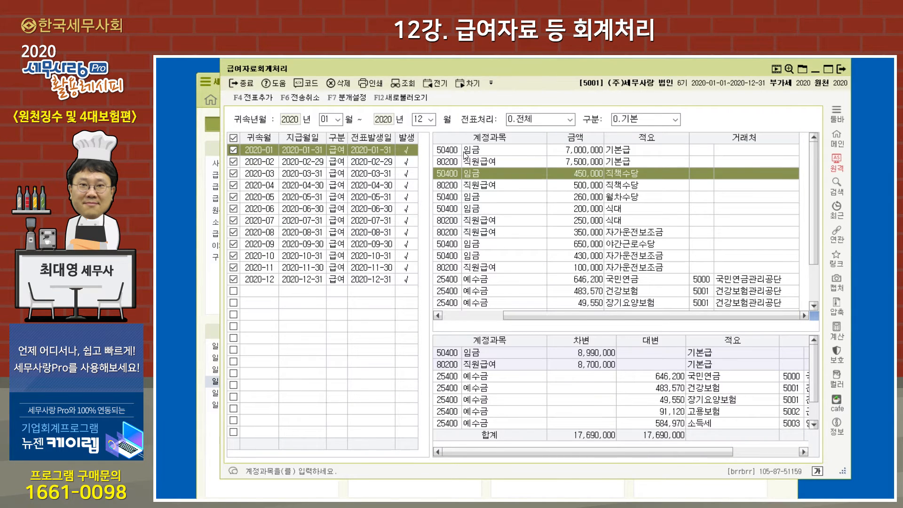
click(437, 489)
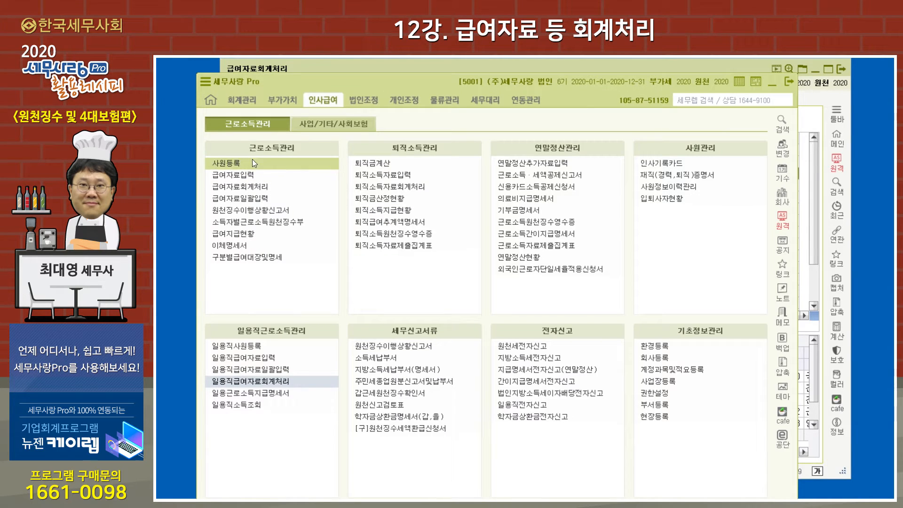
click(235, 165)
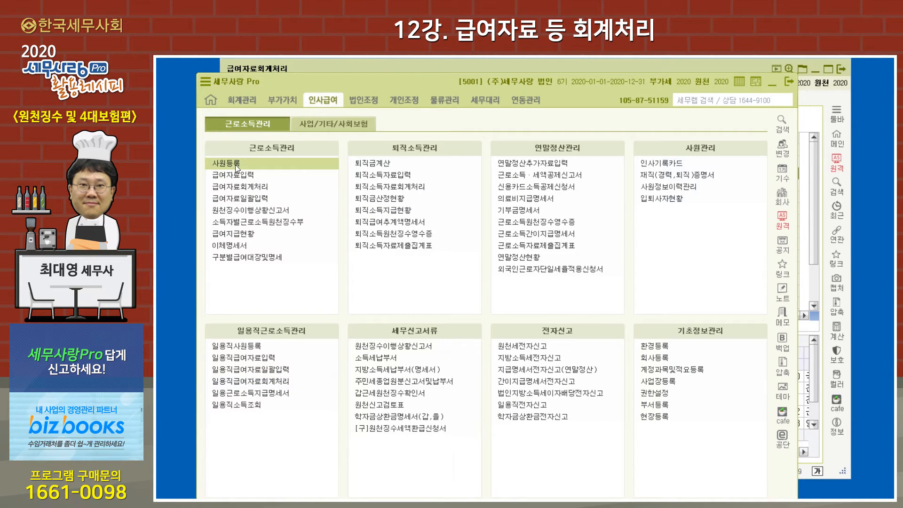
click(542, 101)
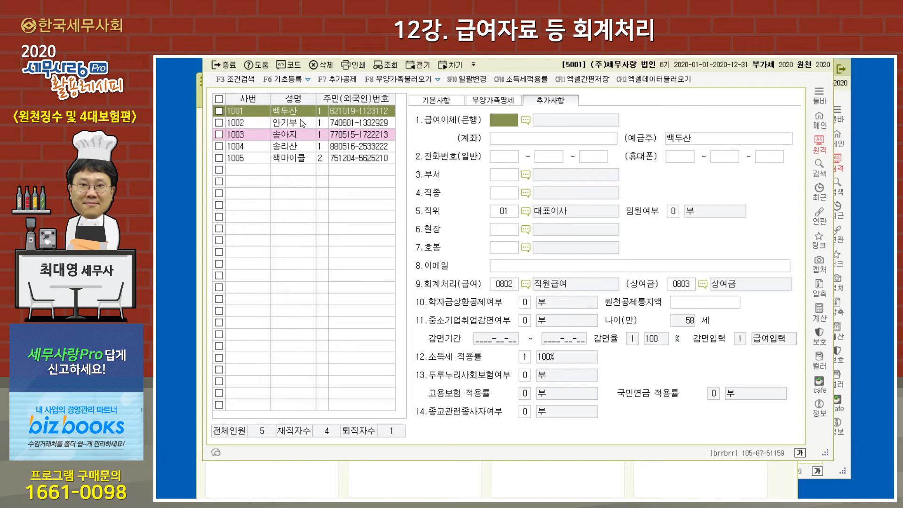
Look through the remaining employees' 추가사항 to check the account in each one's 회계처리(급여) setting
click(289, 125)
click(288, 134)
click(286, 146)
click(285, 157)
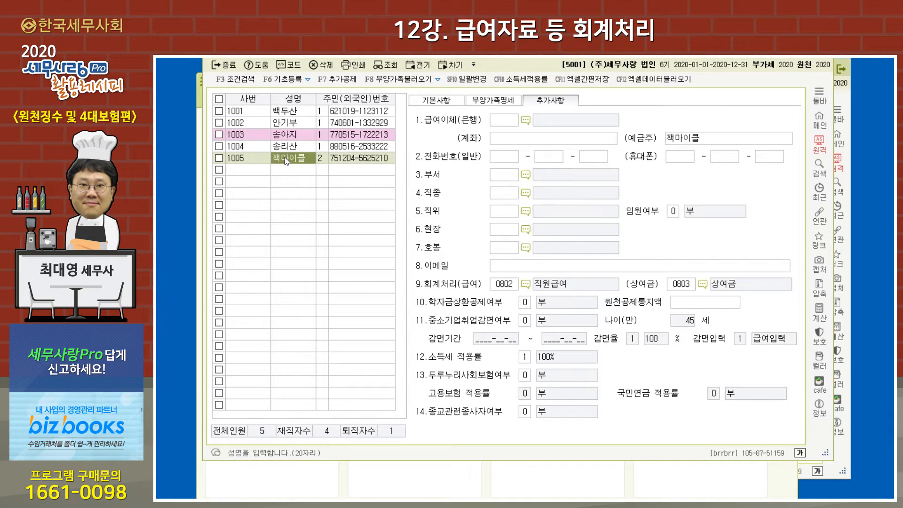
click(287, 146)
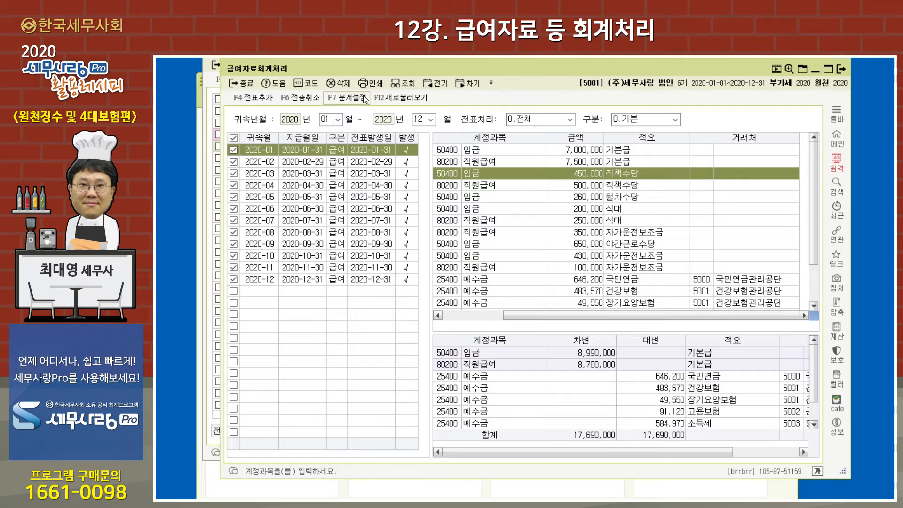
Open 일반전표입력 from the accounting menu, load the vouchers for 2020-01-31 and select the 건강보험 entry's description
drag(388, 67, 388, 62)
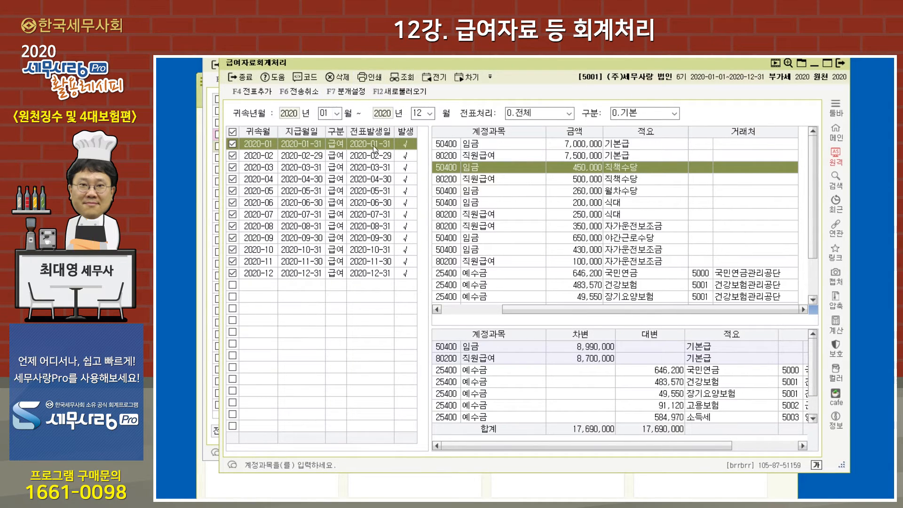
click(411, 487)
click(241, 99)
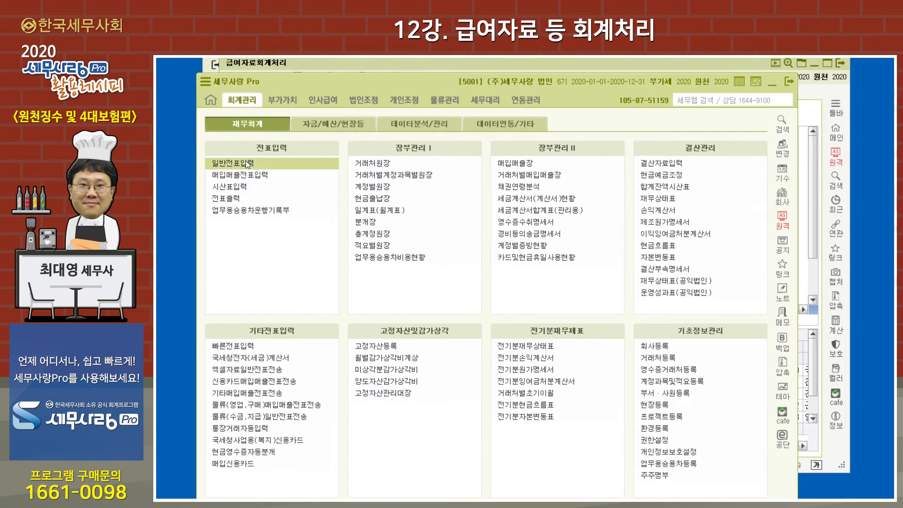
click(242, 164)
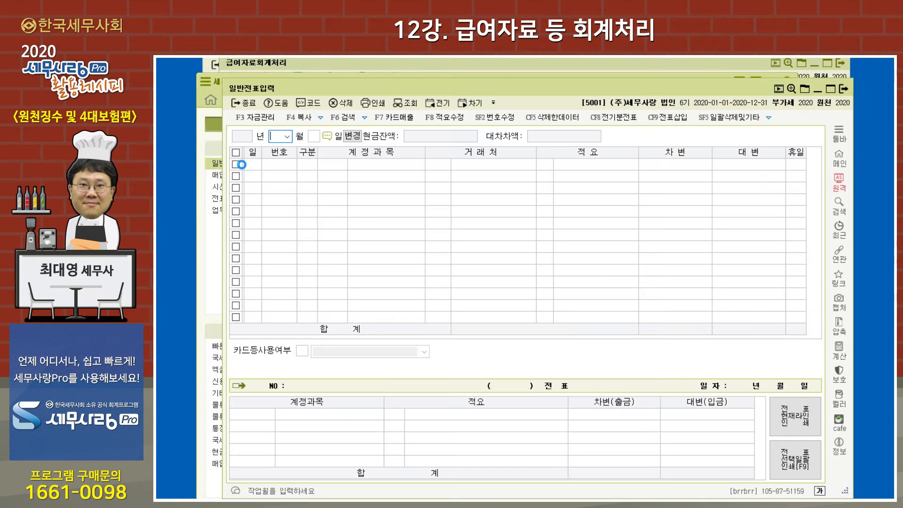
text(31)
key(Return)
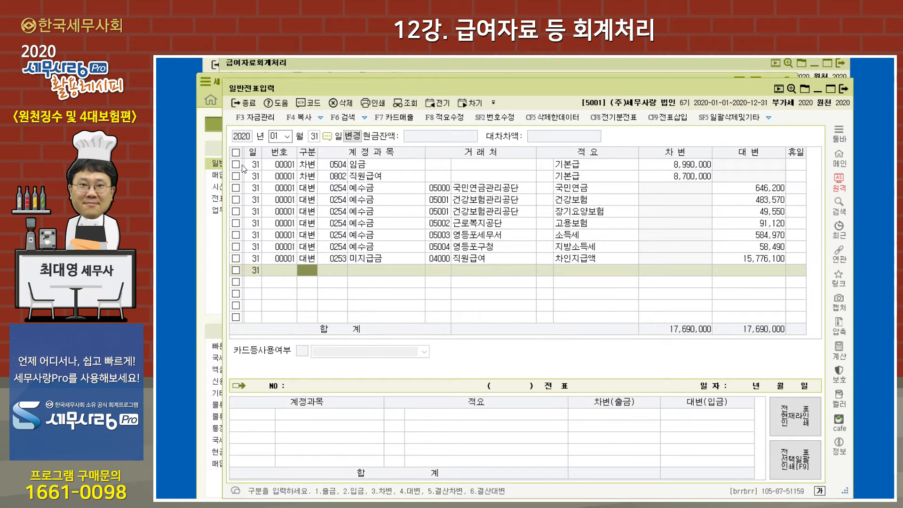
click(593, 199)
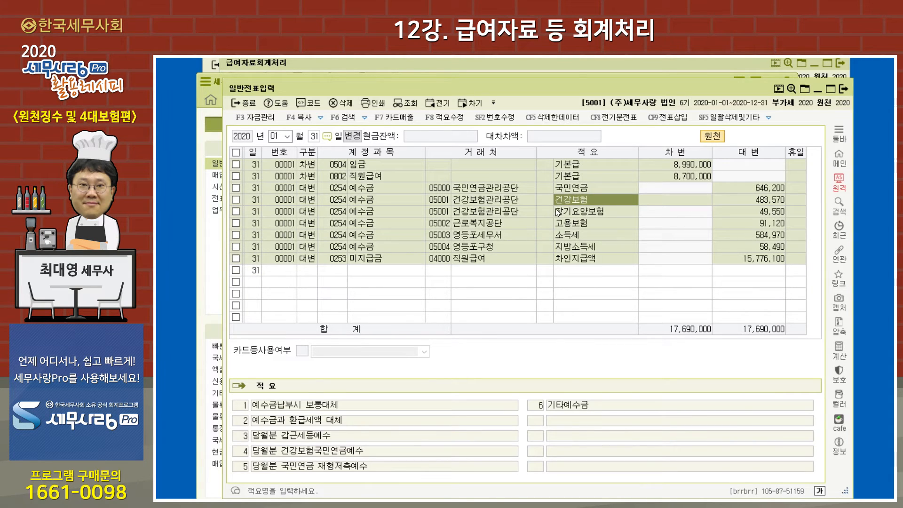
Close the 급여자료회계처리, 일반전표입력 and 사원등록 screens to leave only the main menu open
click(288, 61)
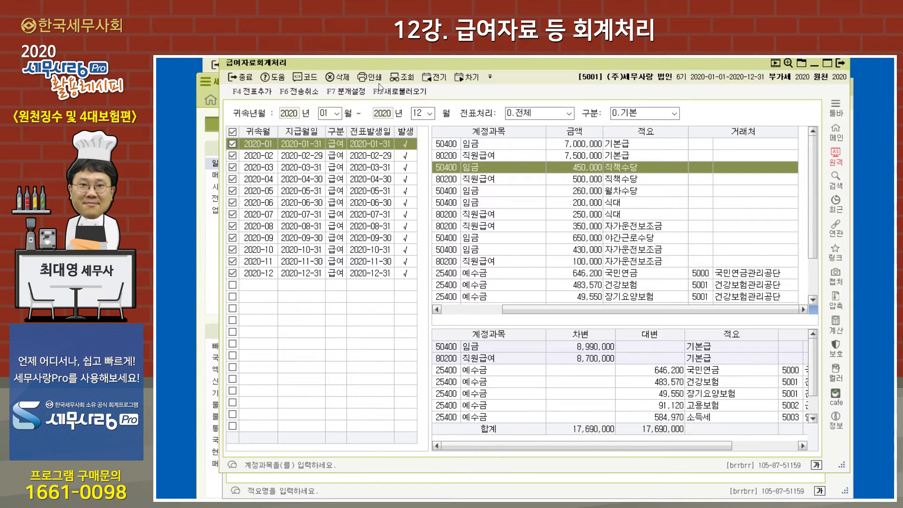
click(839, 62)
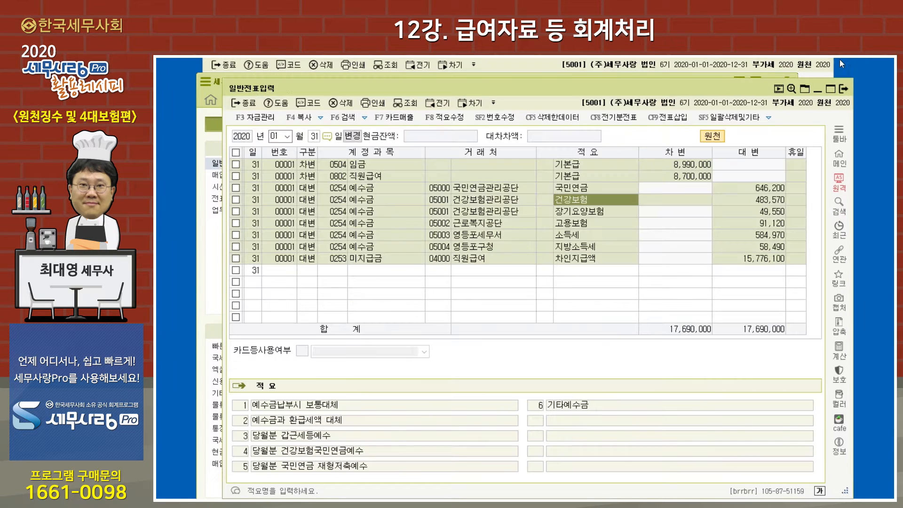
click(845, 92)
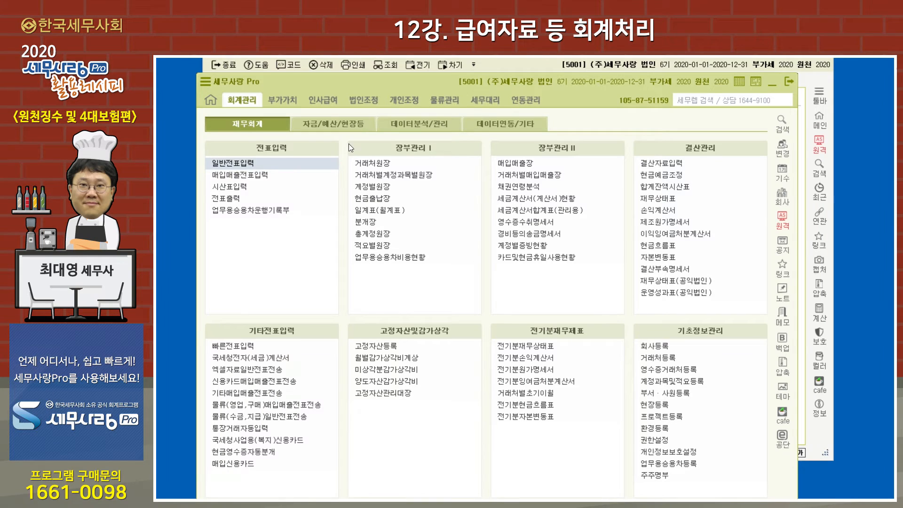
click(331, 69)
click(825, 52)
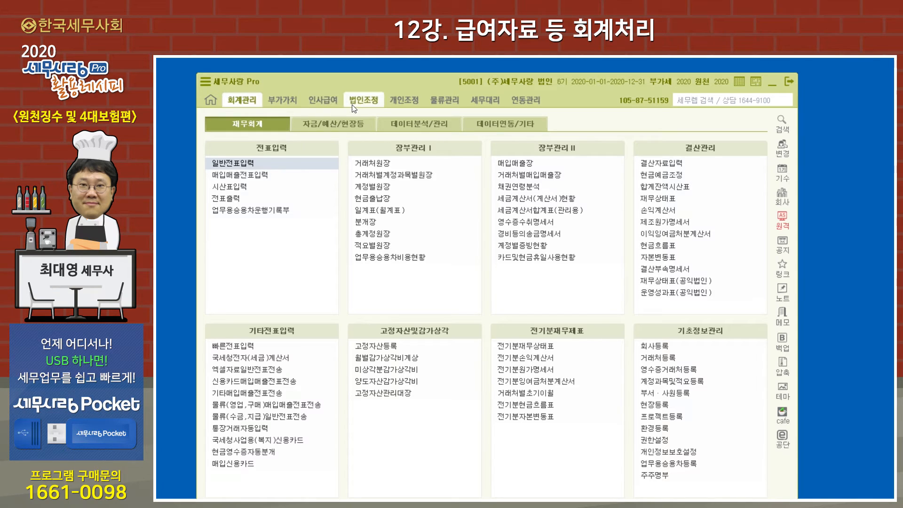
Open 퇴직소득자료회계처리 under 인사급여 and list the retirement income data for 지급년월 2020-01 to 2020-12
click(323, 100)
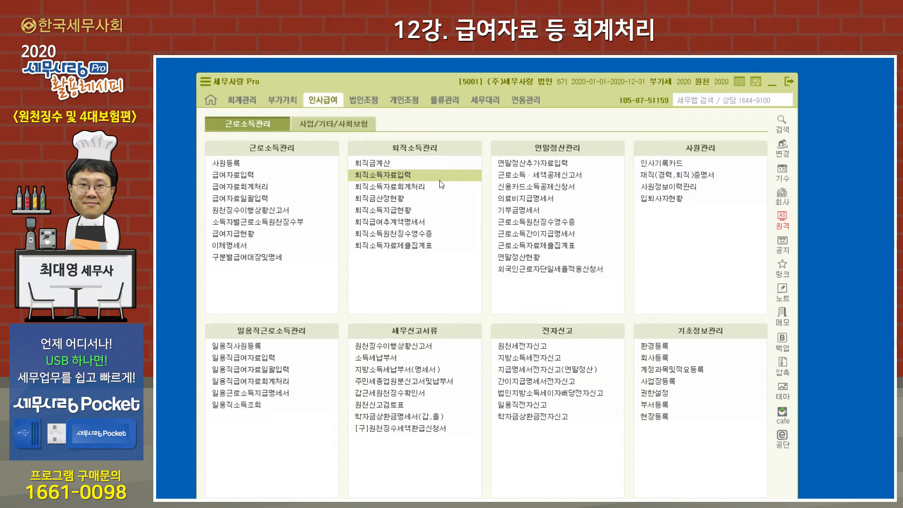
click(410, 188)
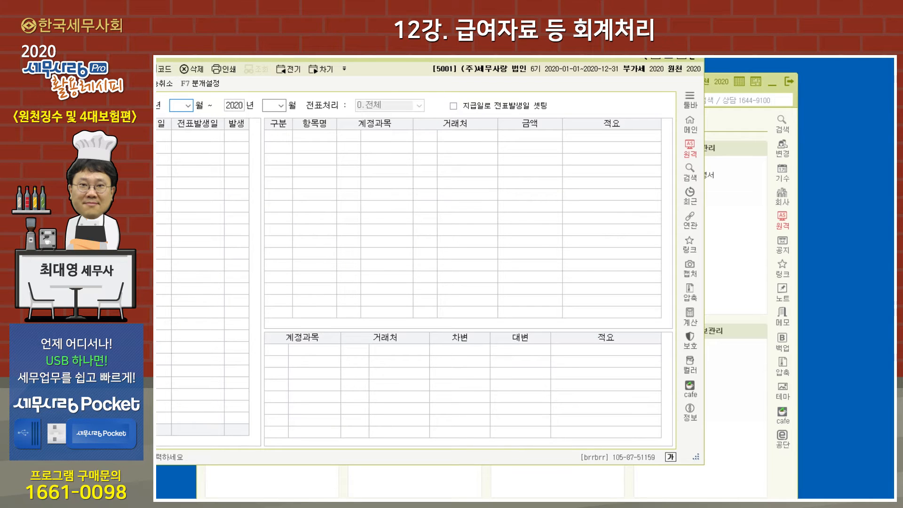
key(Return)
key(Return)
key(Return)
key(Return)
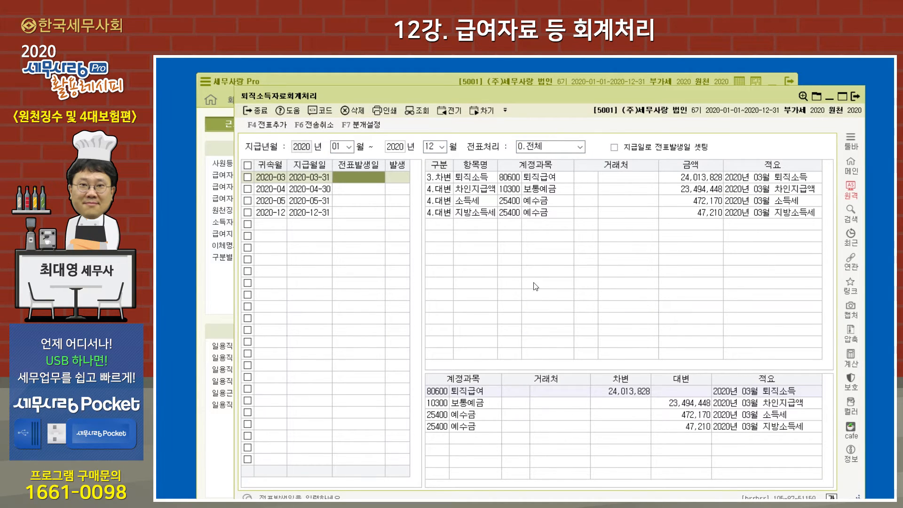
Review the 분개설정 accounts and 거래처 fields for 퇴직소득 and 차인지급액, and close the settings
click(361, 125)
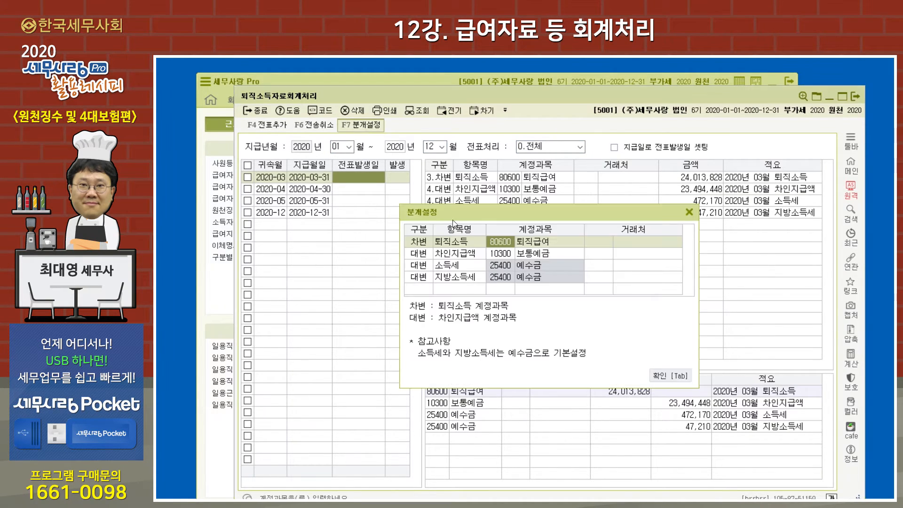
click(599, 242)
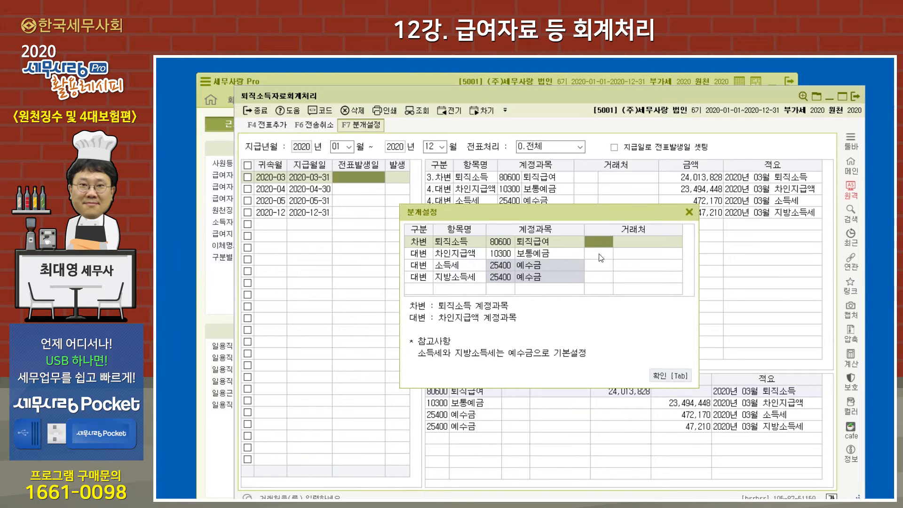
click(600, 254)
click(688, 212)
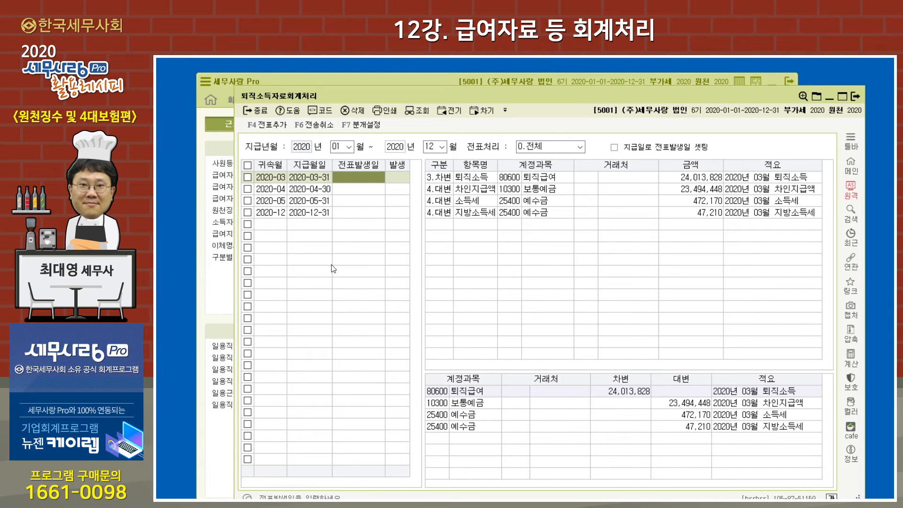
Check the main menu and the 퇴직급여 account on the 2020-03 retirement entry, and close 퇴직소득자료회계처리
click(225, 288)
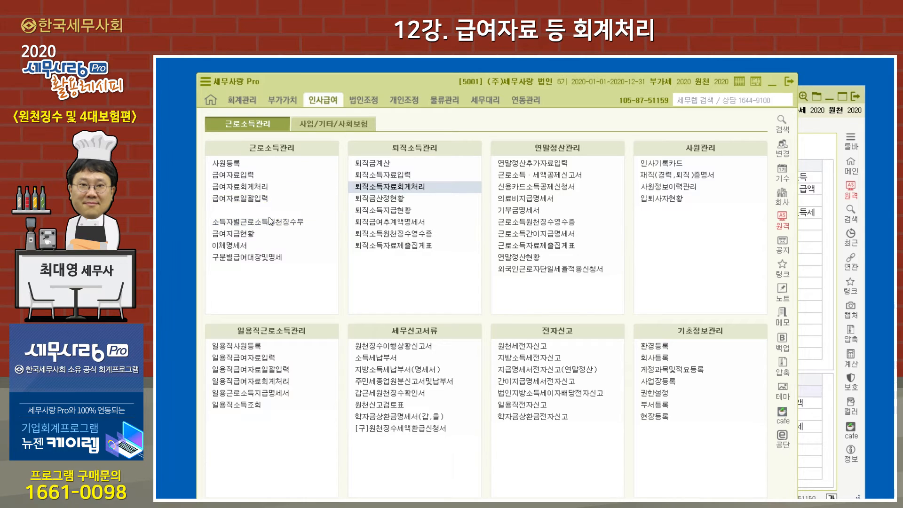
click(824, 150)
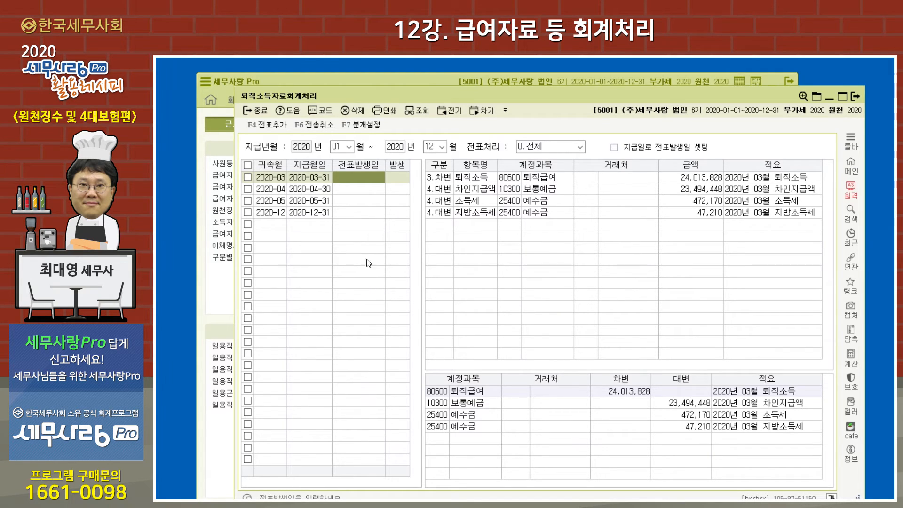
click(519, 179)
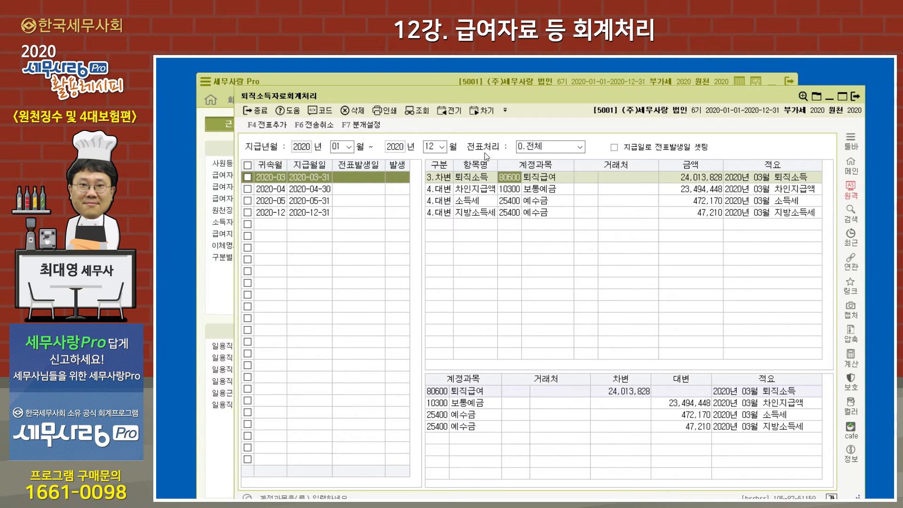
click(857, 97)
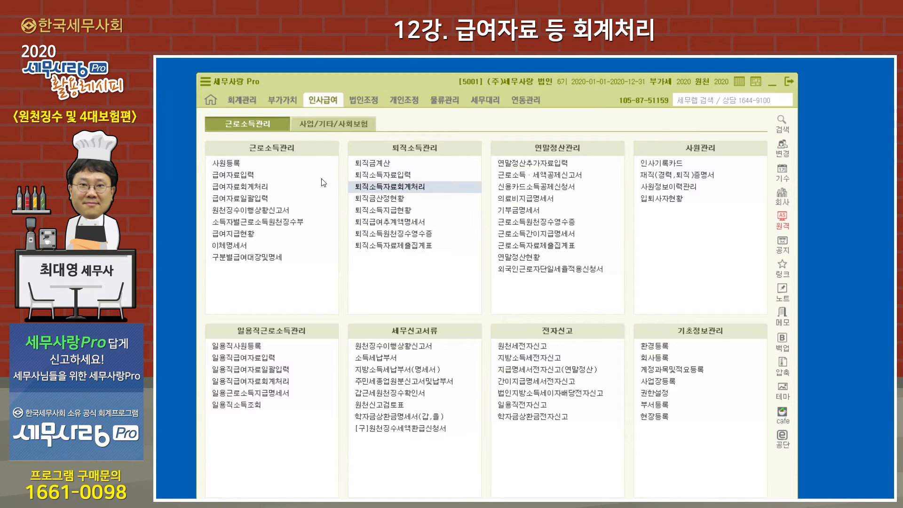
Open 사업소득자료회계처리, list the business income data for 지급년월 2020-01 to 2020-12 and return to the starting month
click(329, 124)
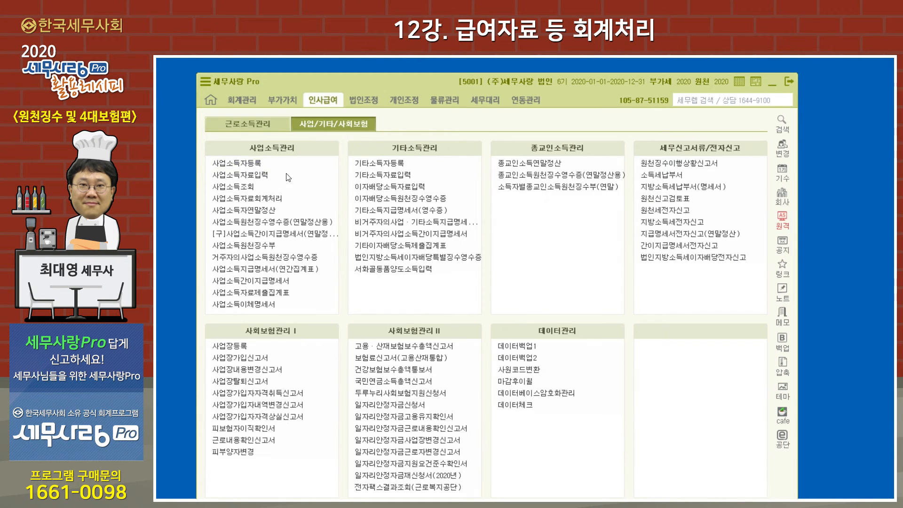
click(264, 199)
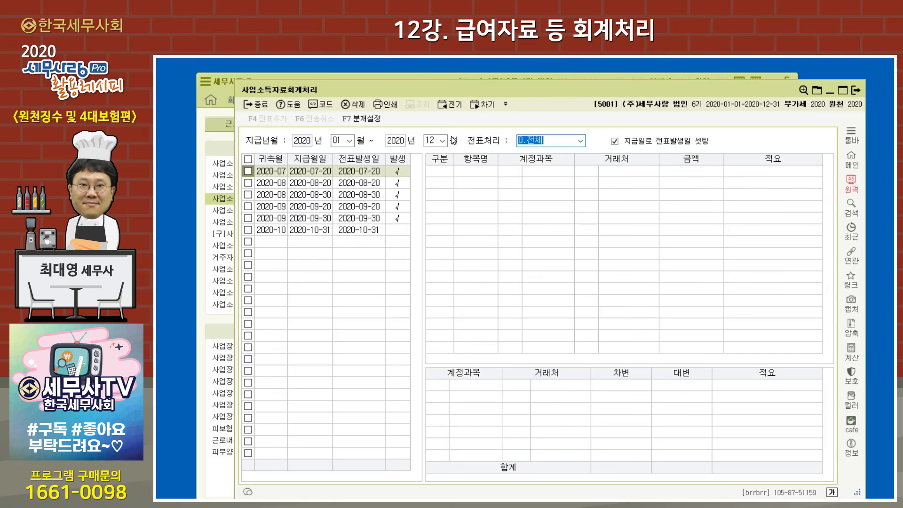
key(Return)
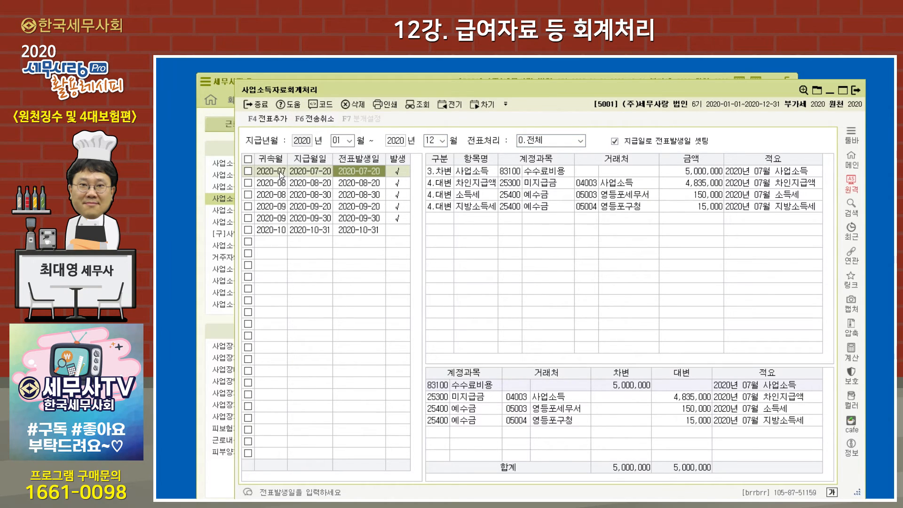
click(337, 140)
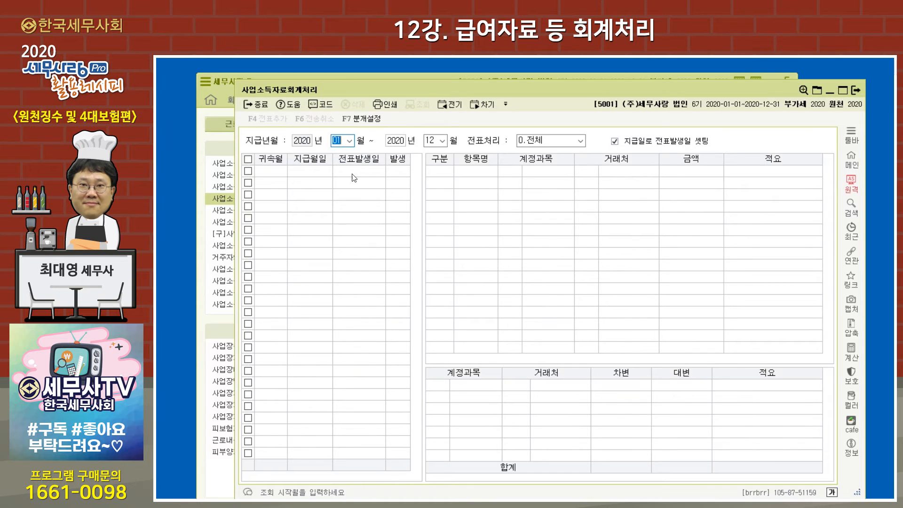
Review the 분개설정 accounts for business income, close the settings, and list the data for 지급년월 2020-01 to 2020-12
click(360, 119)
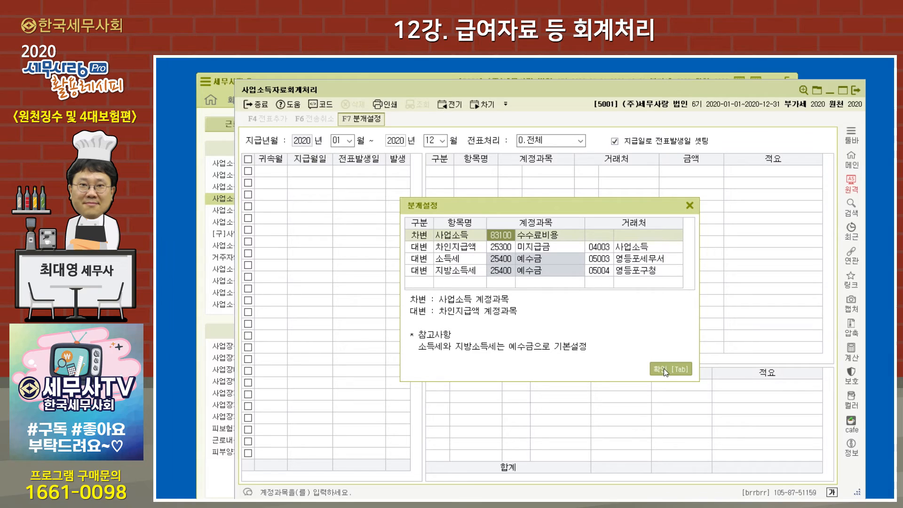
click(682, 372)
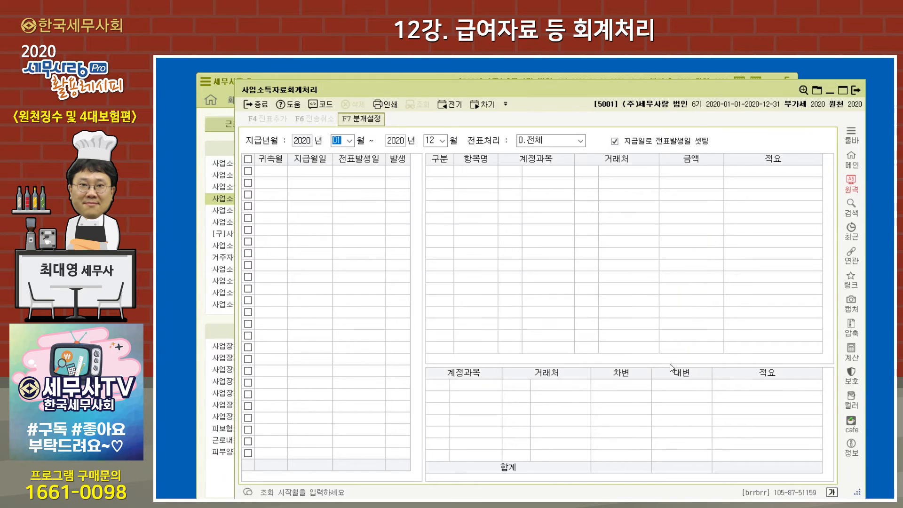
click(337, 140)
key(Return)
key(Return)
key(Return)
key(Return)
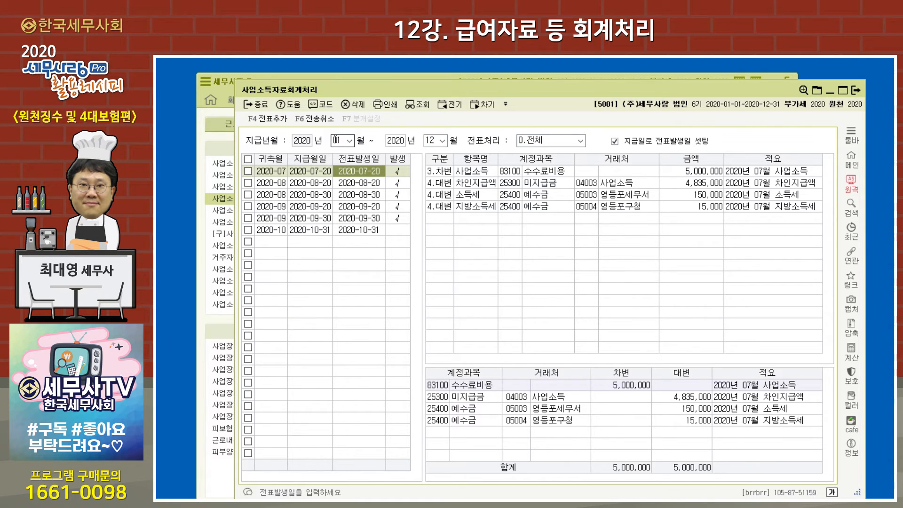
Recheck the 사업소득 debit account and the 거래처 fields in 분개설정, and reload the 2020-01 to 2020-12 business income list
click(370, 120)
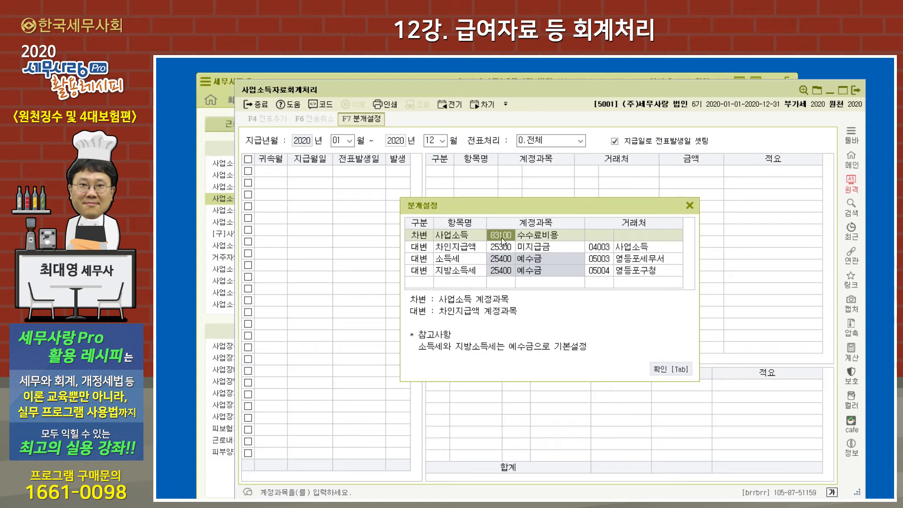
click(690, 205)
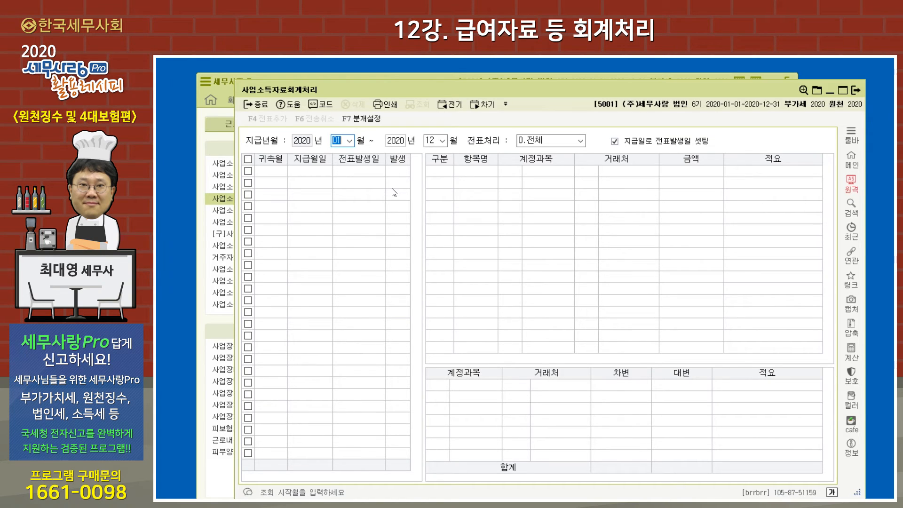
click(343, 118)
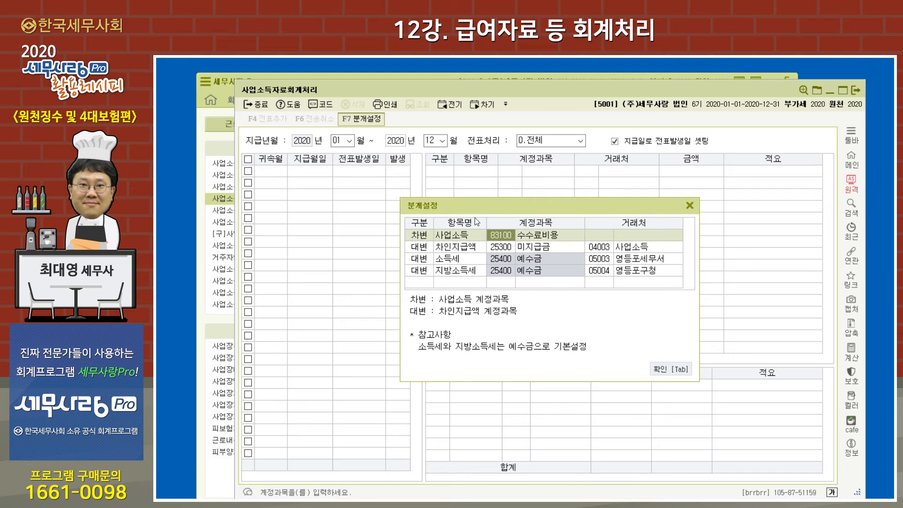
click(691, 207)
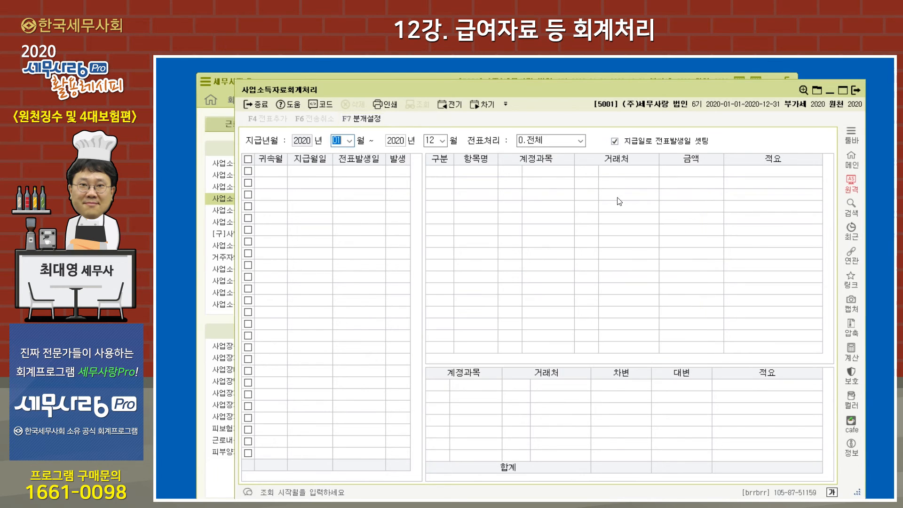
key(Return)
key(Return)
key(Return)
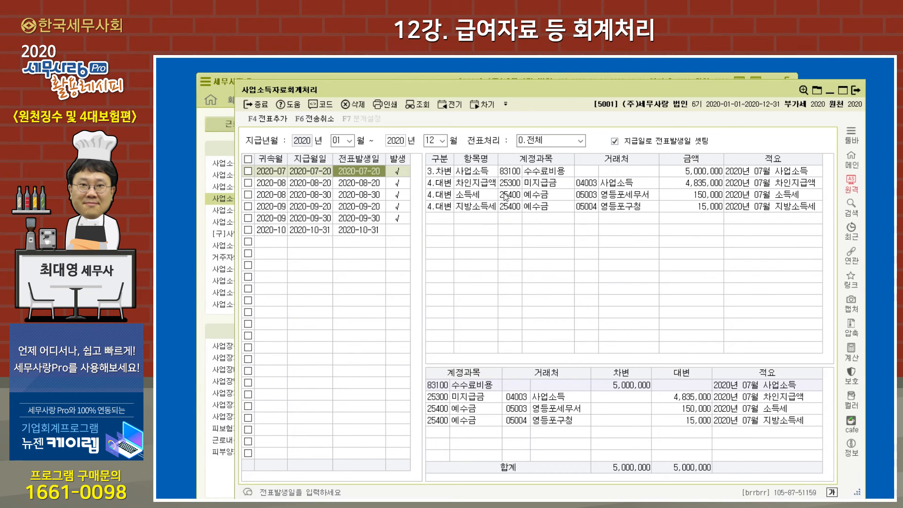
Open 일반전표입력 under 회계관리, display the vouchers of July 20, and check the 예수금 line for 영등포세무서
click(229, 105)
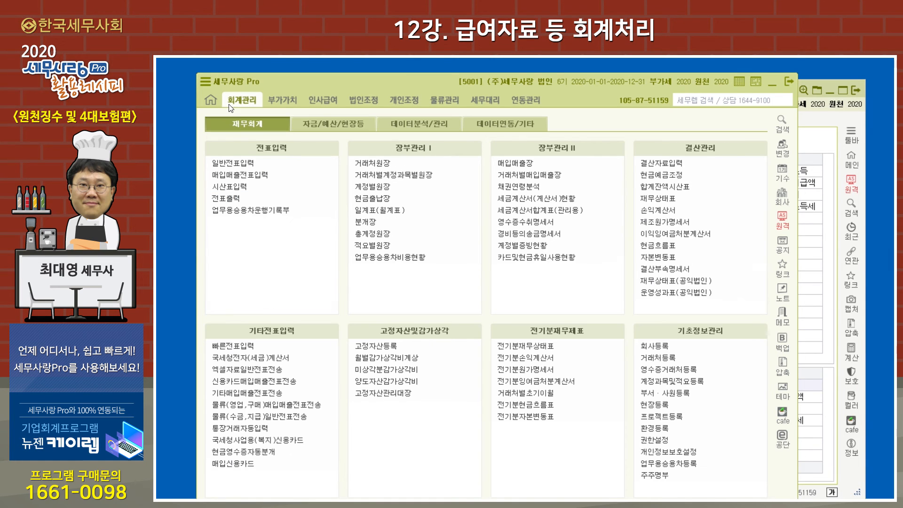
click(817, 146)
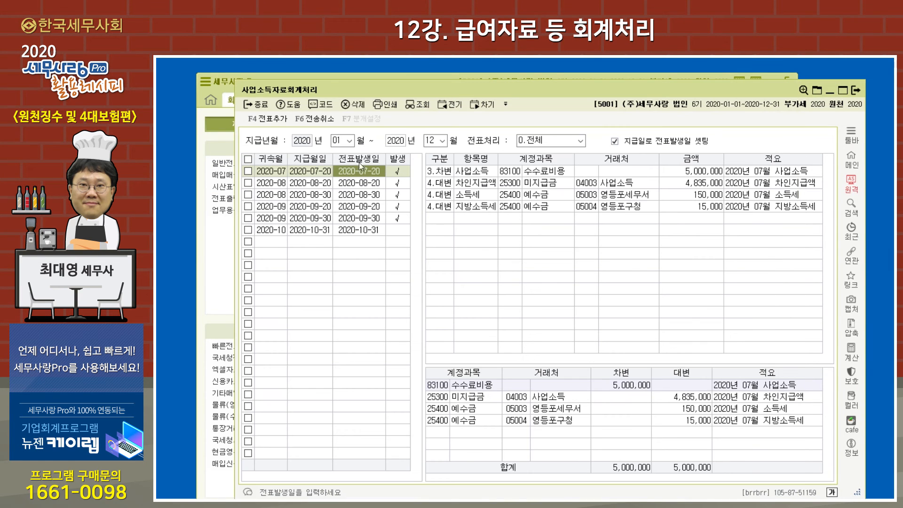
click(224, 140)
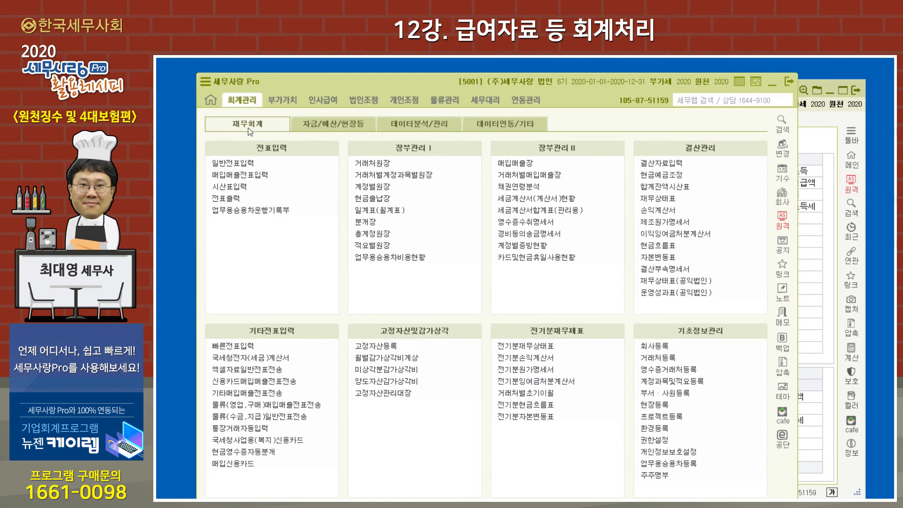
click(231, 165)
text(0720)
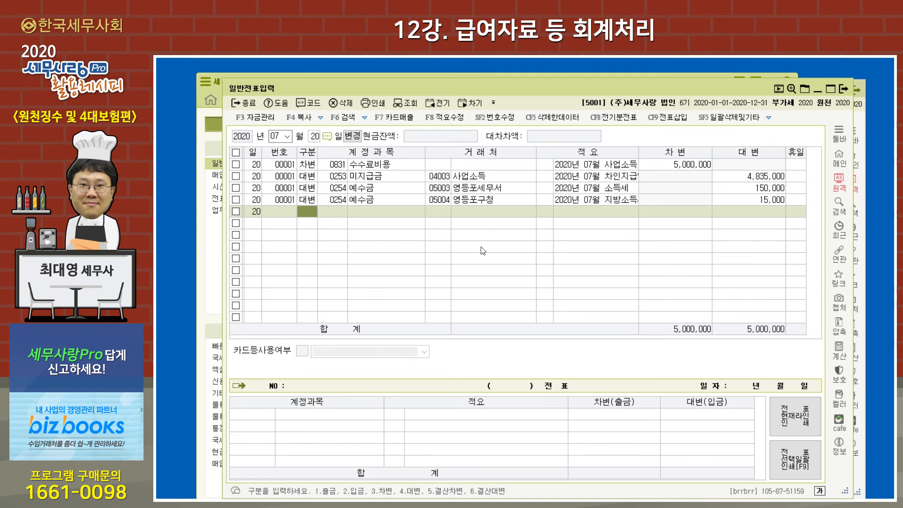
click(481, 188)
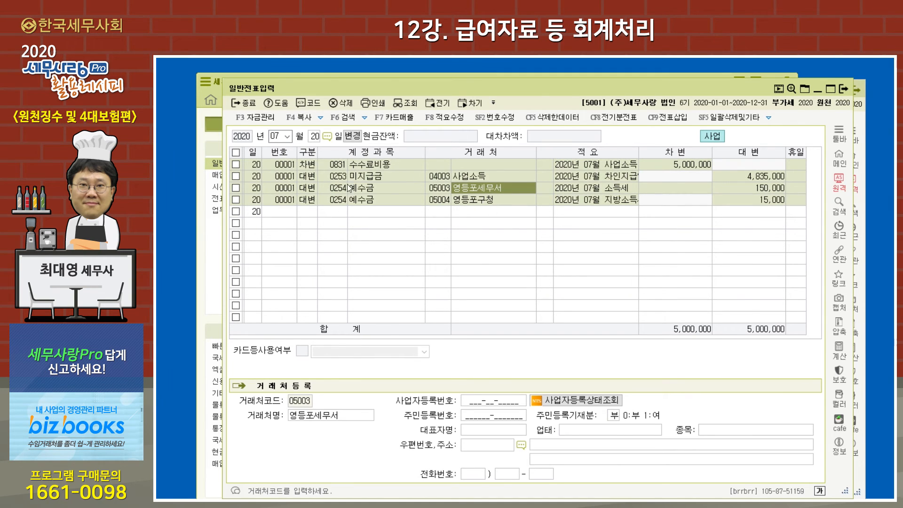
Add a debit line (차변) on July 20 for account 0831 수수료비용 with an amount of 5,000,000
click(307, 212)
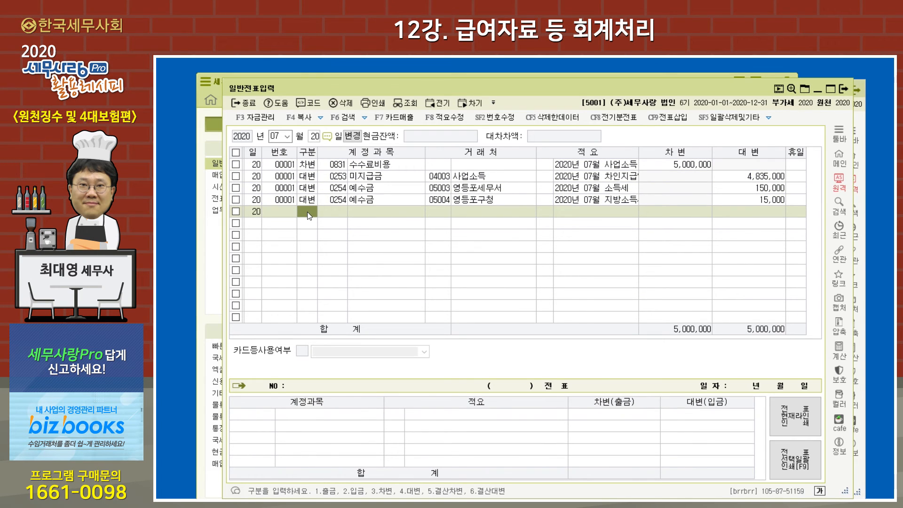
text(3)
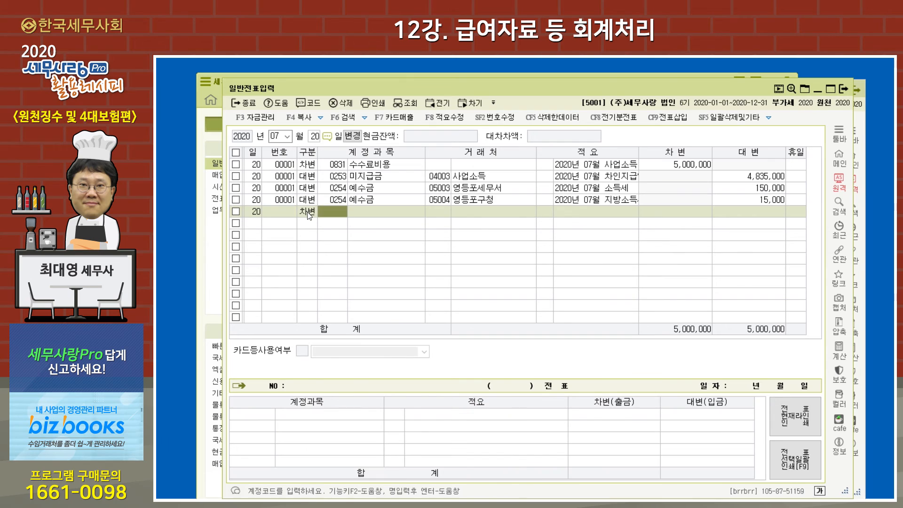
key(Return)
key(Left)
text(831)
key(Return)
key(Return)
key(Return)
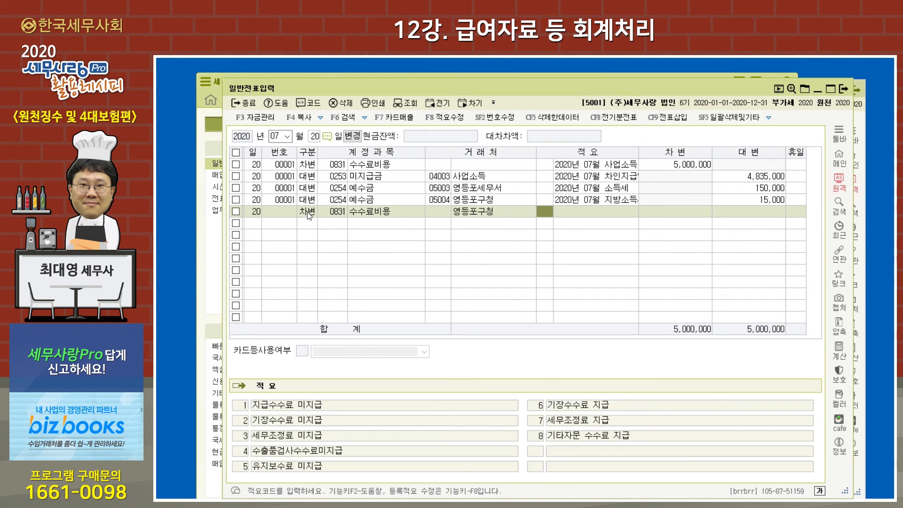
key(Return)
text(5000000)
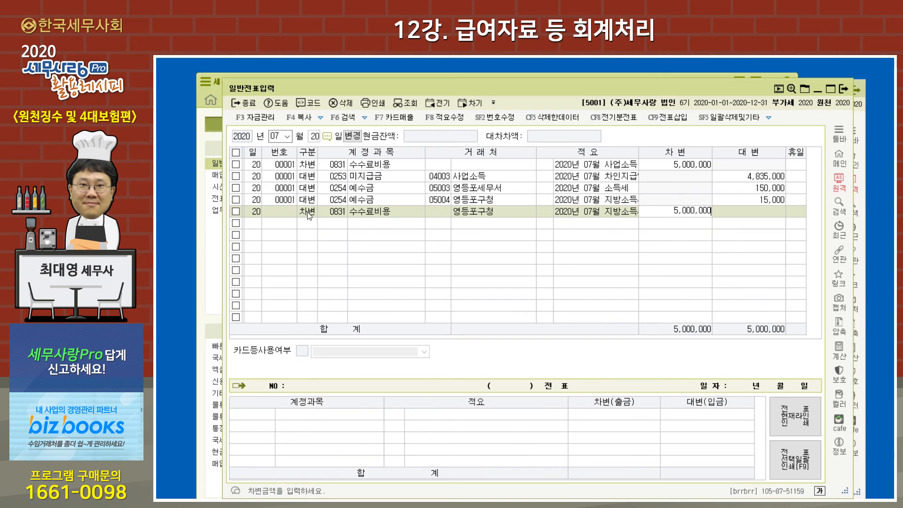
key(Return)
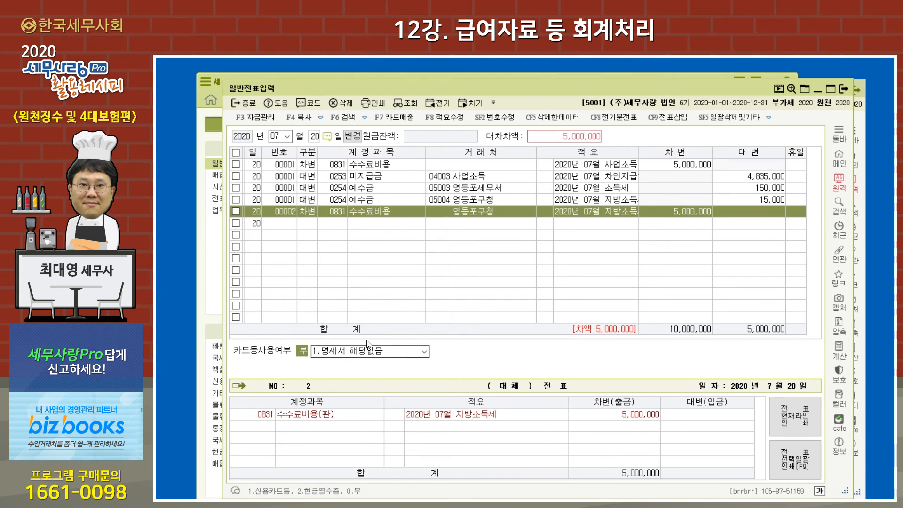
Set the new 수수료비용 line's 카드등사용여부 to 3.명세서 제출제외대상내역, close the exclusion reason list without a choice, and recheck the line
click(424, 352)
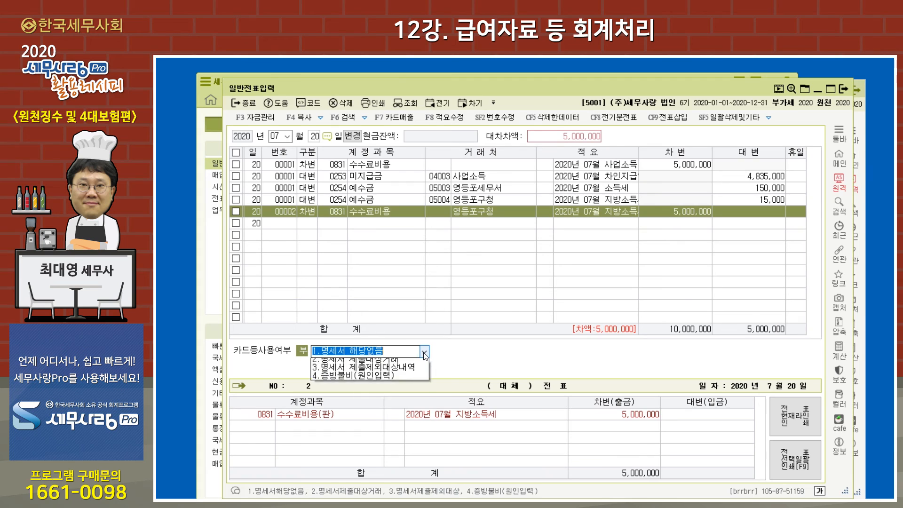
click(378, 379)
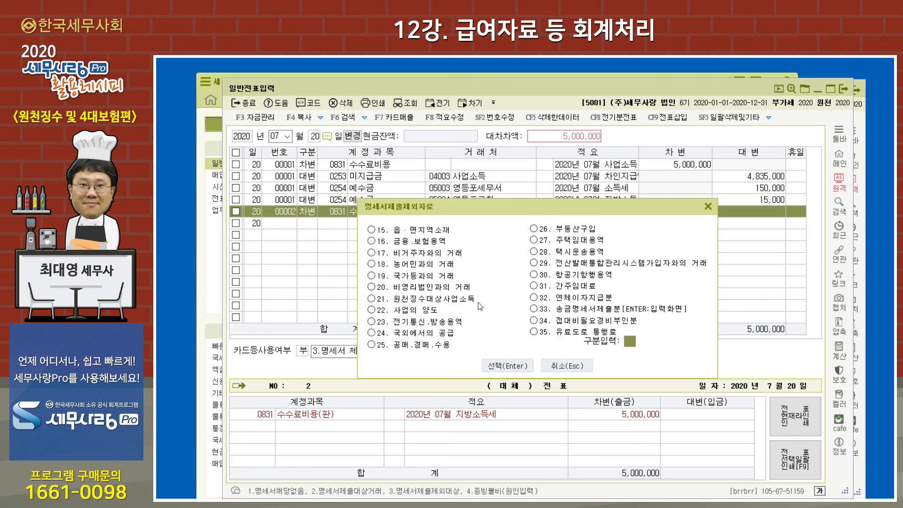
click(708, 206)
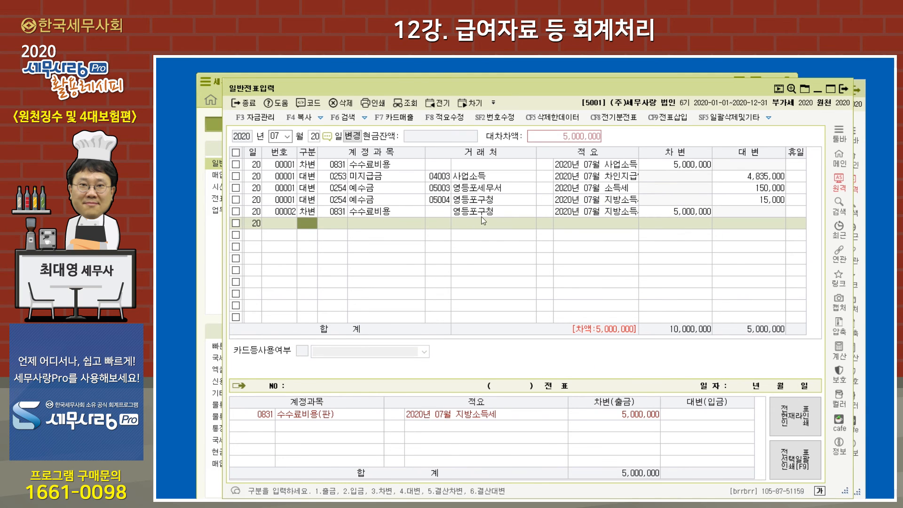
click(482, 215)
click(585, 215)
click(662, 209)
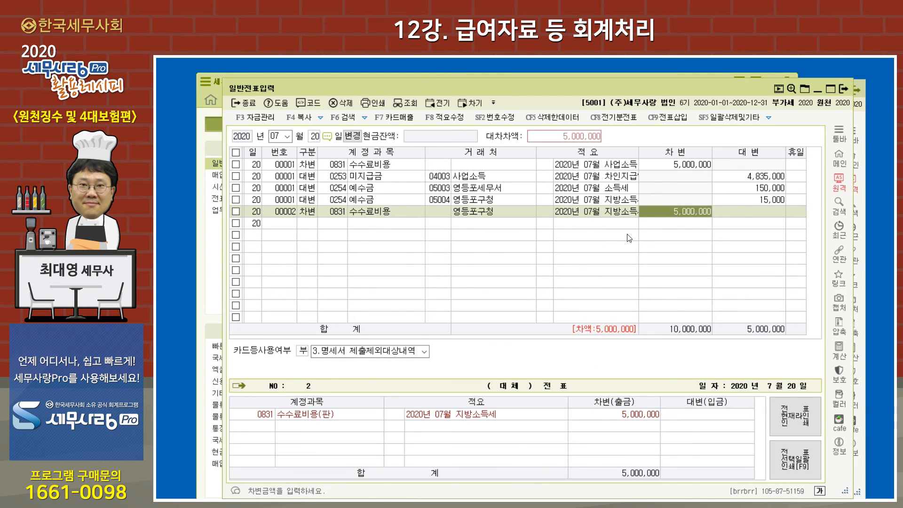
key(Return)
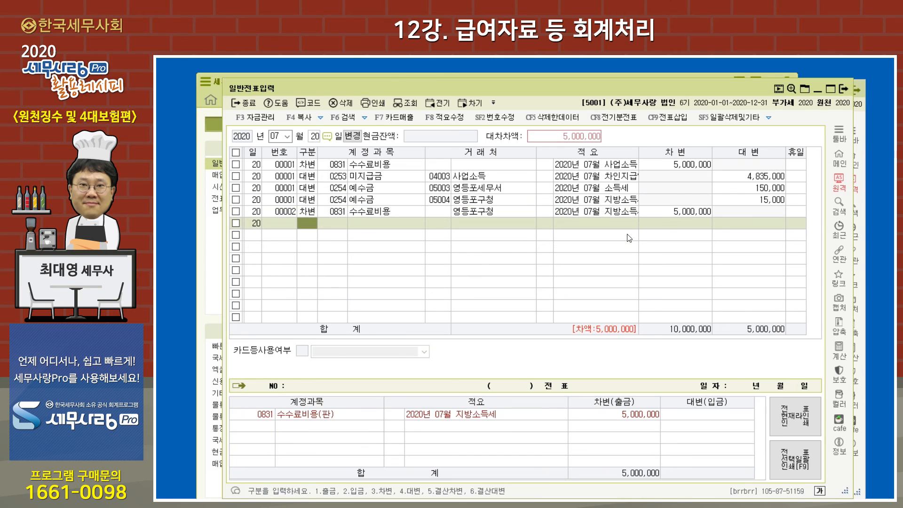
click(378, 213)
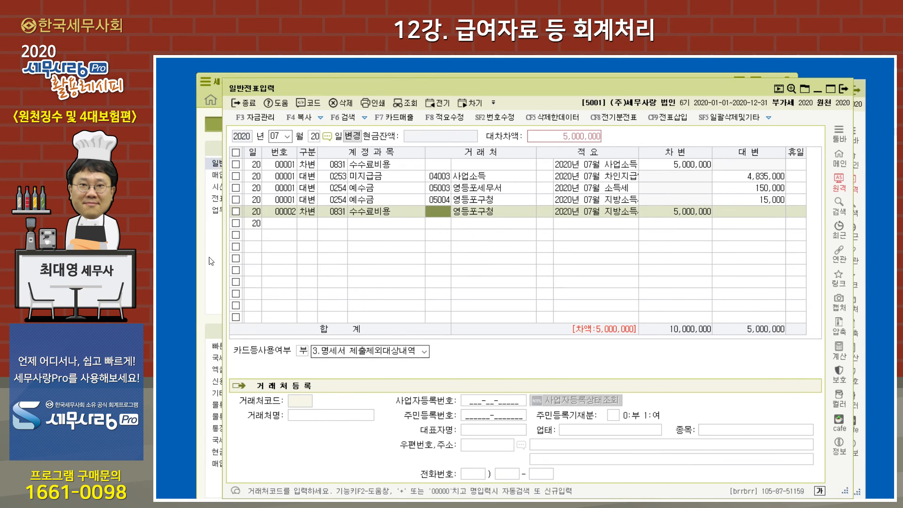
Look at the 거래내역 columns of 영수증수취명세서 under 장부관리 II, close it, and return to 일반전표입력
click(213, 163)
click(525, 223)
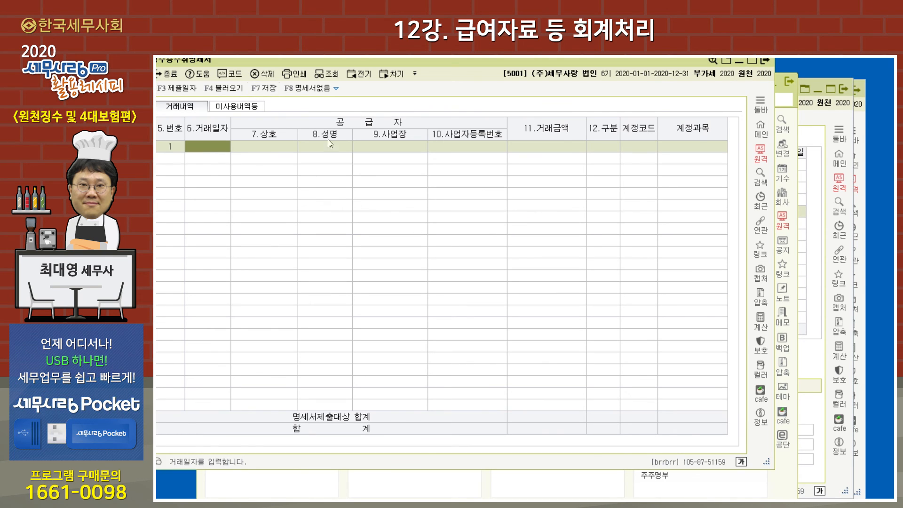
click(764, 61)
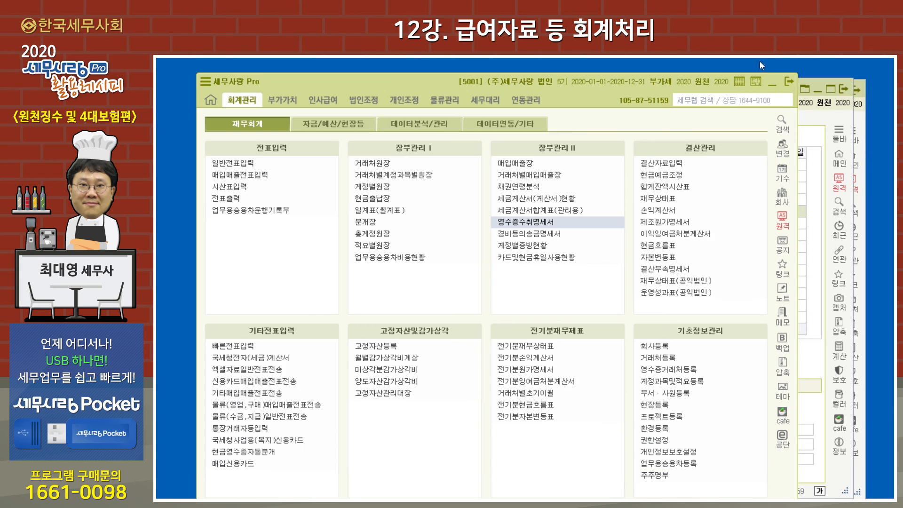
click(821, 178)
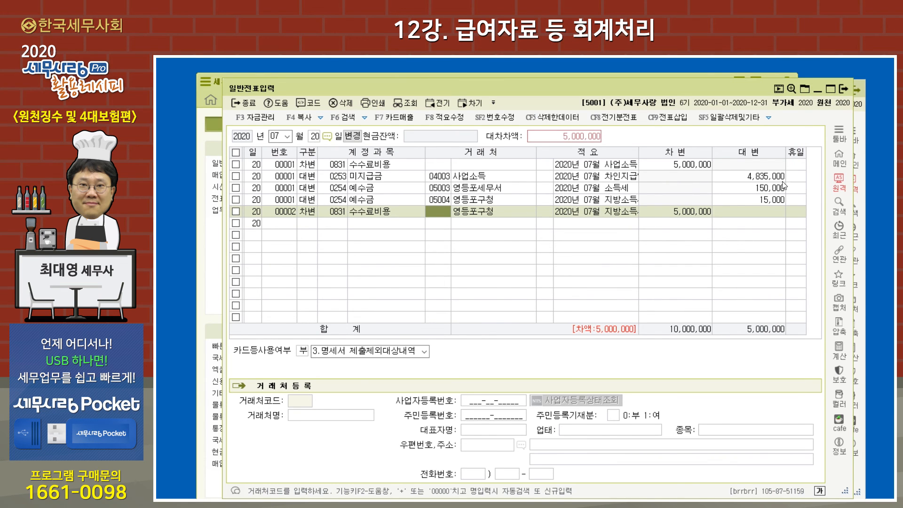
Check the 카드등사용여부 setting and 사업 tag on the generated 수수료비용 line of voucher 00001, and return to 사업소득자료회계처리
click(378, 349)
click(368, 168)
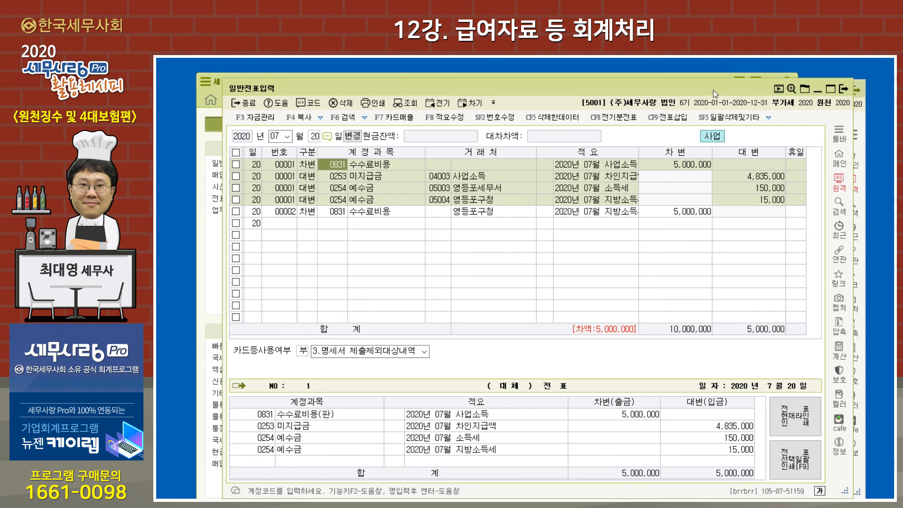
drag(716, 92, 712, 132)
click(815, 119)
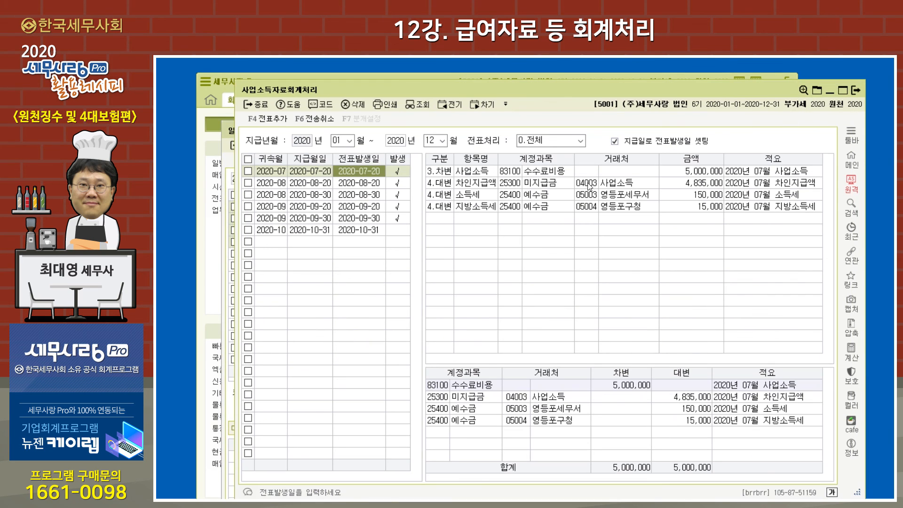